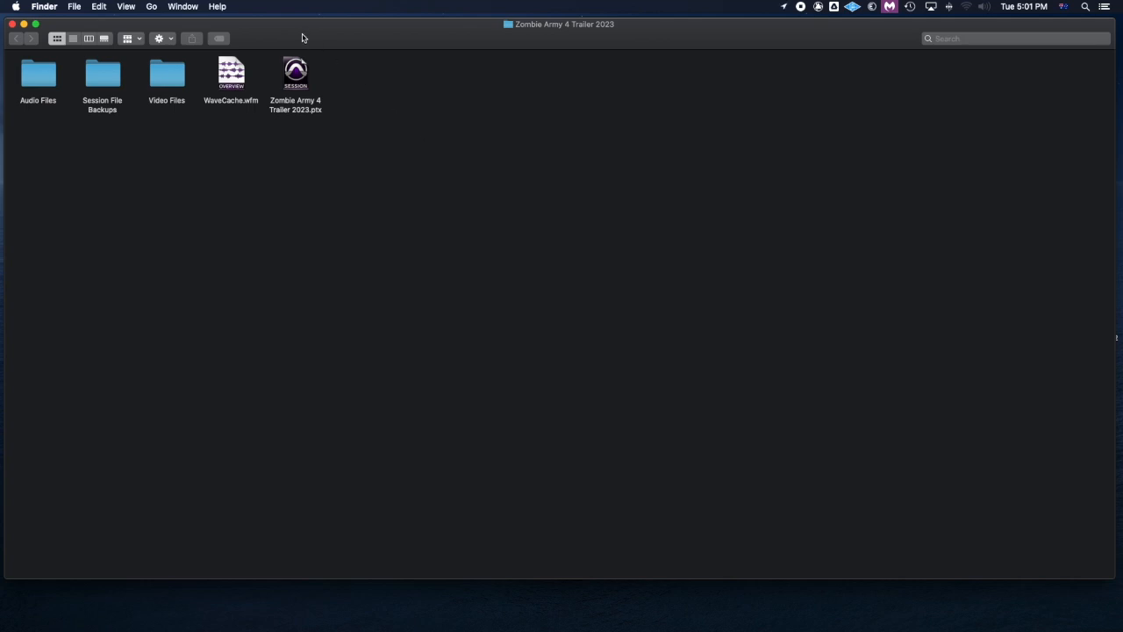
Open the Zombie Army 4 Trailer 2023.ptx session in Pro Tools and reposition the video window below the tracks.
{"action": "left_click", "coordinate": [298, 80]}
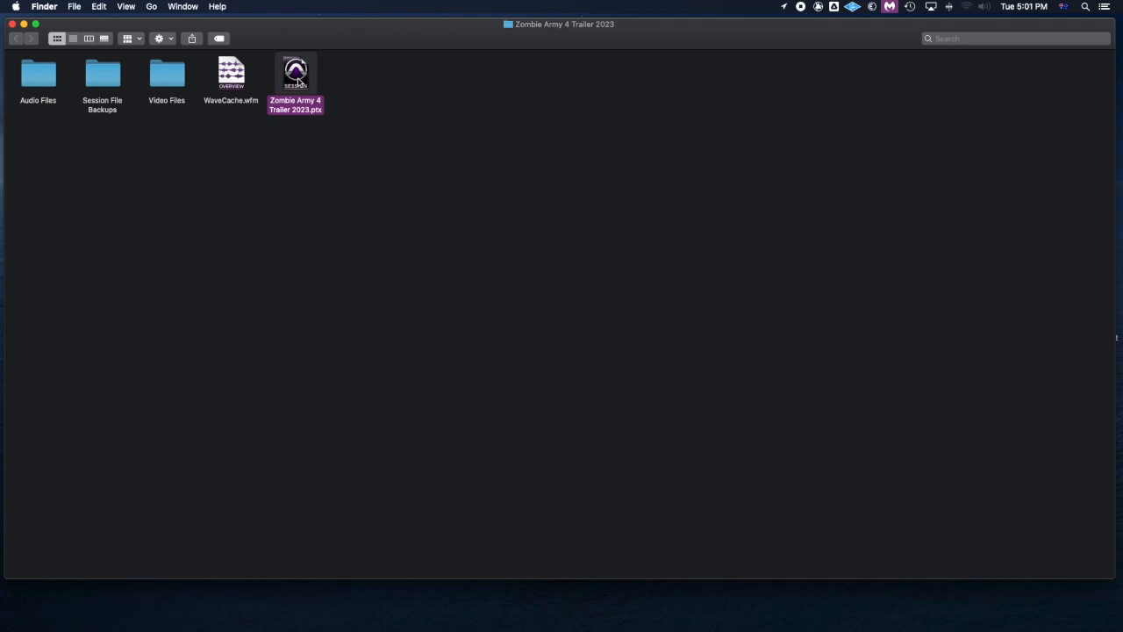
{"action": "double_click", "coordinate": [298, 80]}
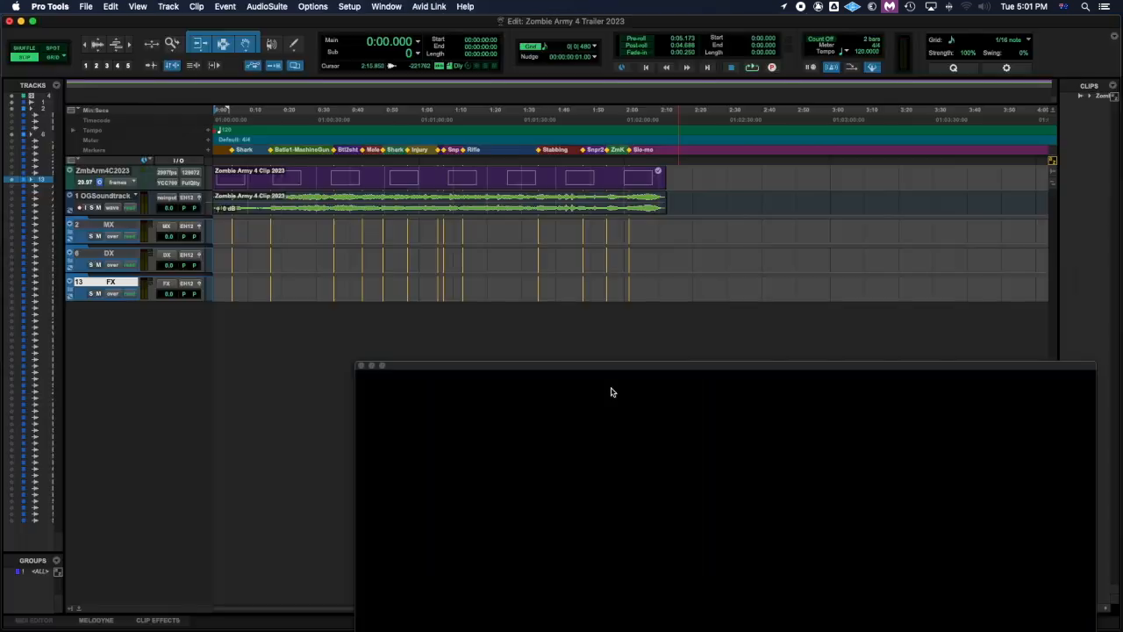
{"action": "left_click", "coordinate": [488, 365]}
{"action": "left_click_drag", "start_coordinate": [488, 365], "coordinate": [329, 330]}
{"action": "left_click", "coordinate": [476, 188]}
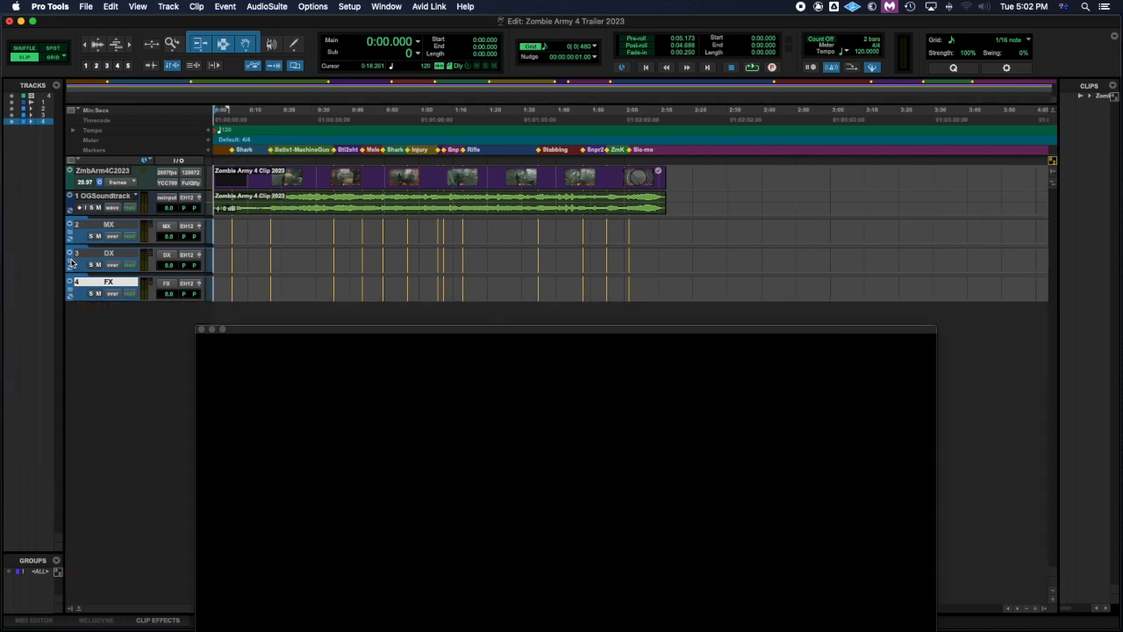
Expand the MX folder track to show its music tracks.
{"action": "left_click", "coordinate": [72, 262]}
{"action": "left_click", "coordinate": [72, 262]}
{"action": "left_click", "coordinate": [71, 235]}
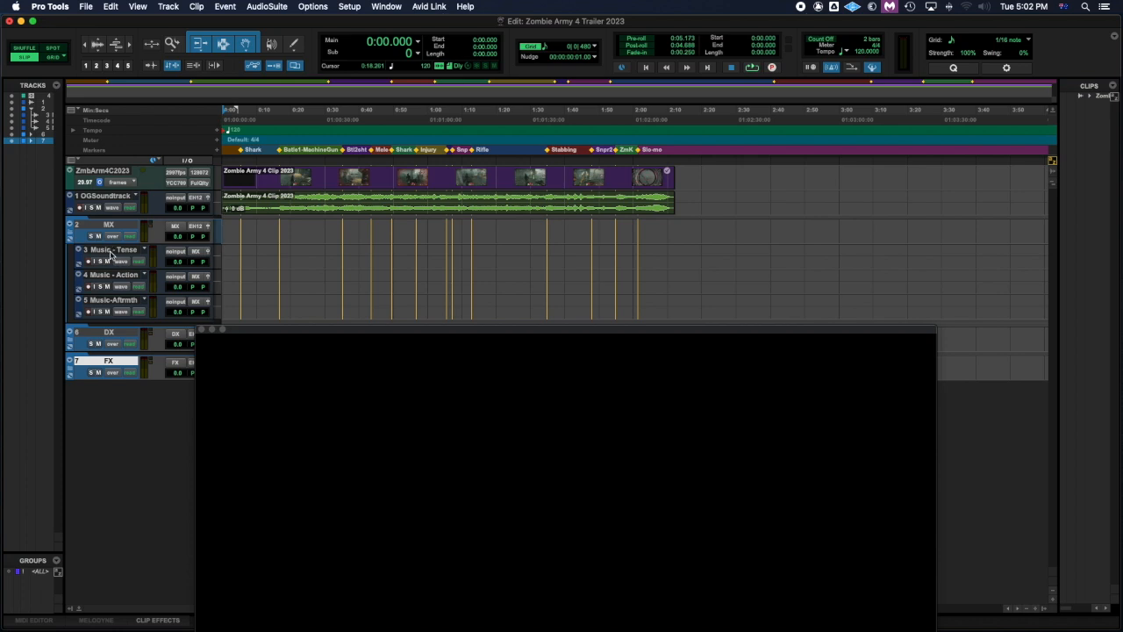
Examine the Music - Tense, Music - Action and Music-Aftrmth tracks inside the MX folder.
{"action": "left_click", "coordinate": [112, 252]}
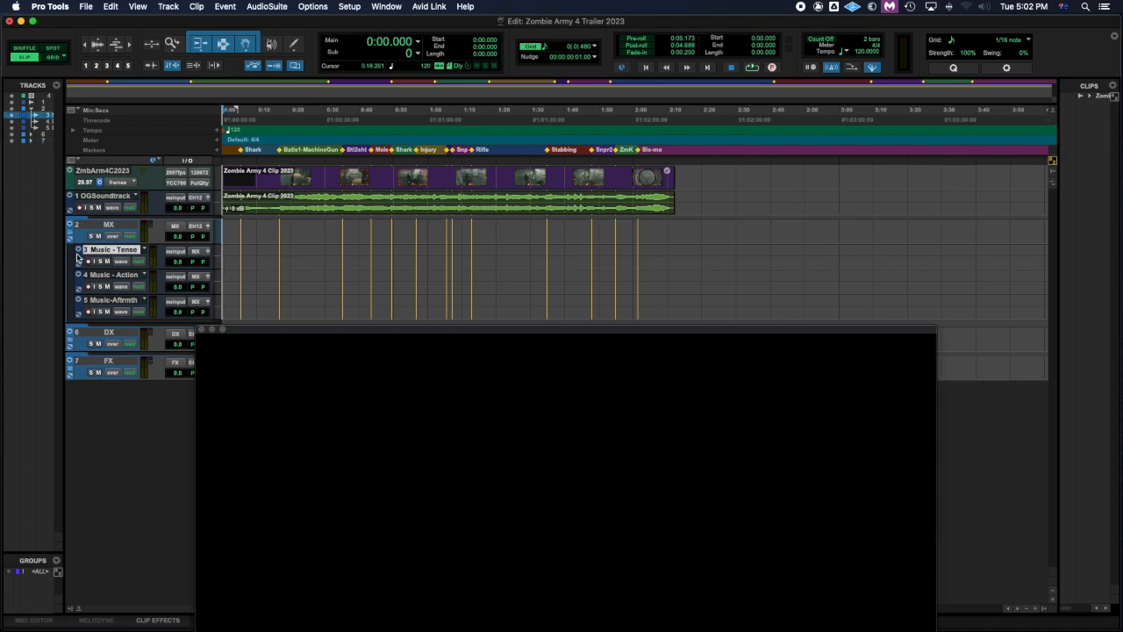
{"action": "left_click", "coordinate": [121, 276]}
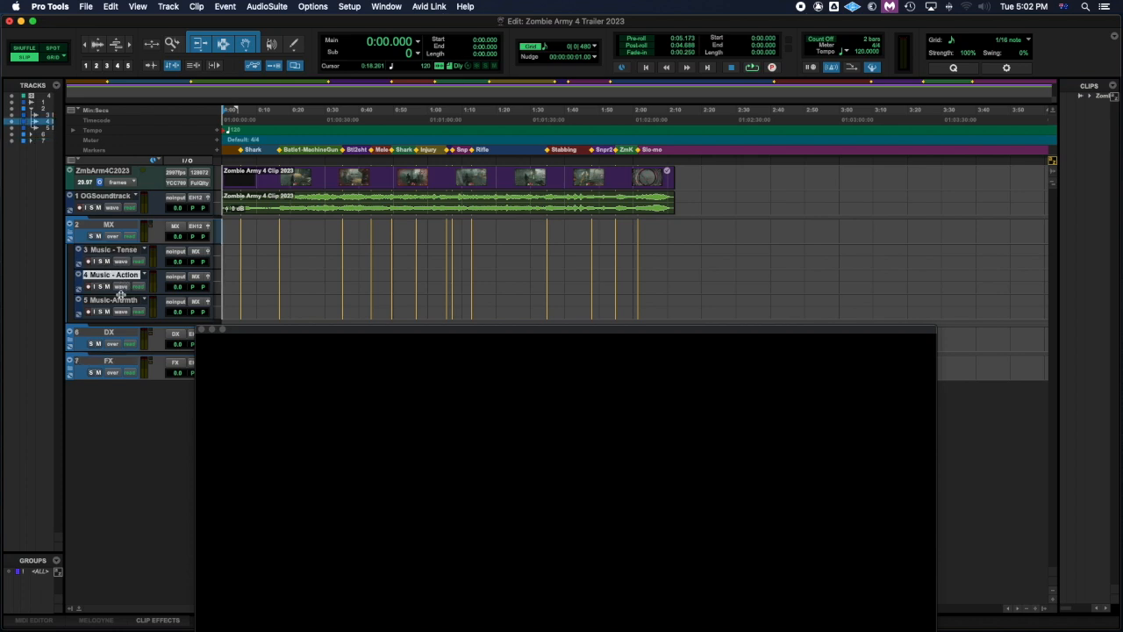
{"action": "left_click", "coordinate": [123, 302]}
{"action": "left_click", "coordinate": [122, 252]}
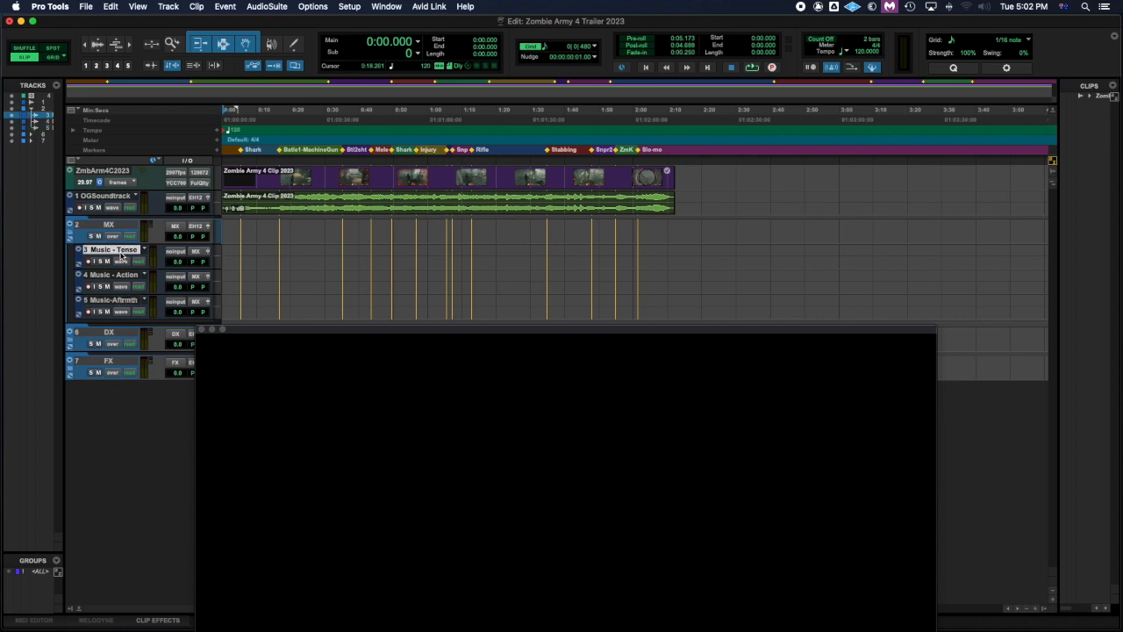
{"action": "left_click", "coordinate": [122, 298]}
{"action": "left_click", "coordinate": [123, 253]}
{"action": "left_click", "coordinate": [114, 277]}
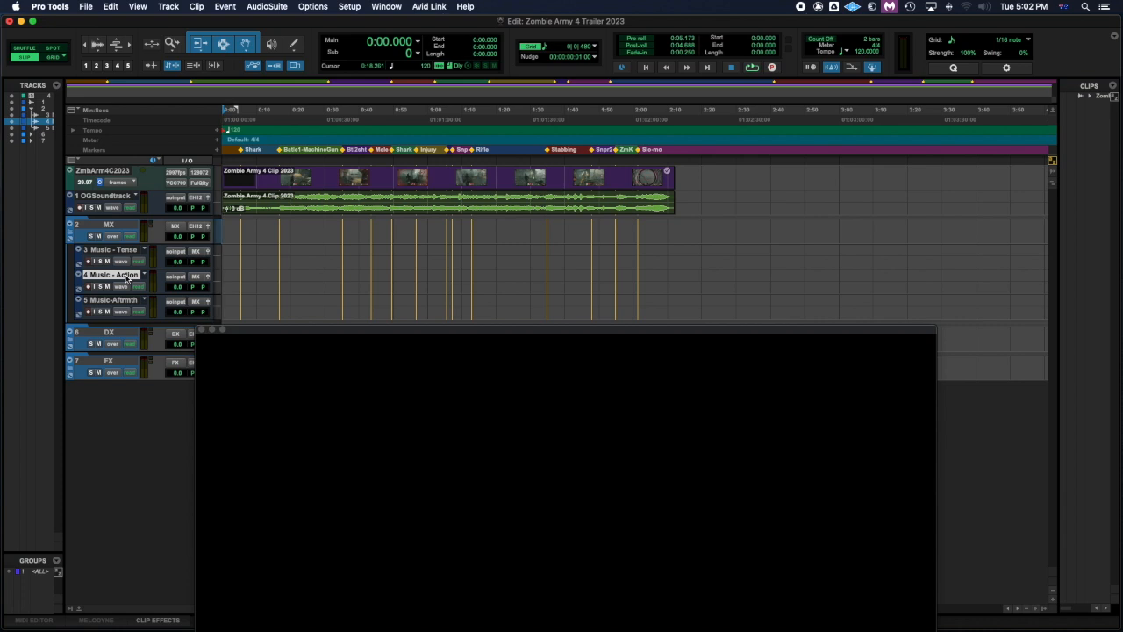
{"action": "left_click", "coordinate": [127, 300]}
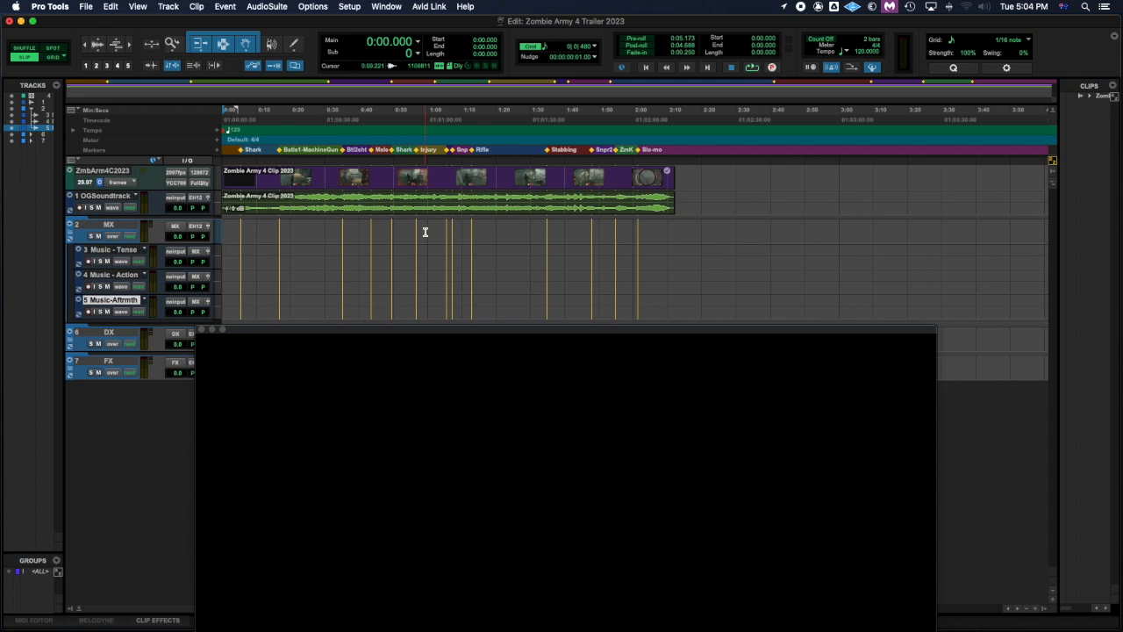
Play the trailer from the start, shrink the video window, and place it beside the clips so all tracks are uncovered.
{"action": "key", "text": "space"}
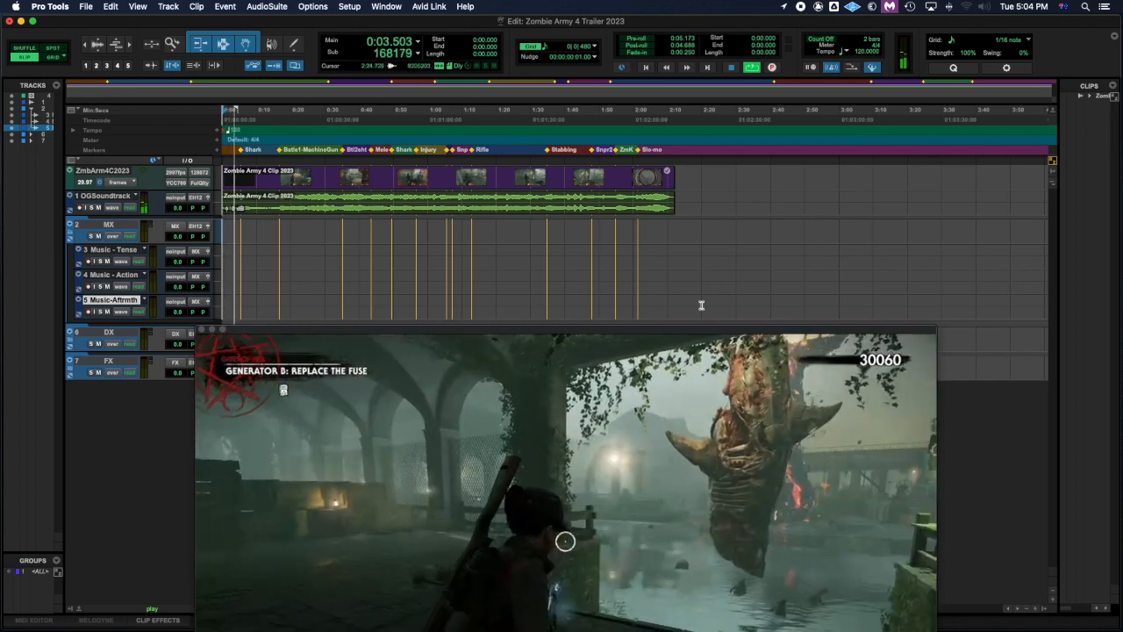
{"action": "left_click_drag", "start_coordinate": [650, 325], "coordinate": [642, 254]}
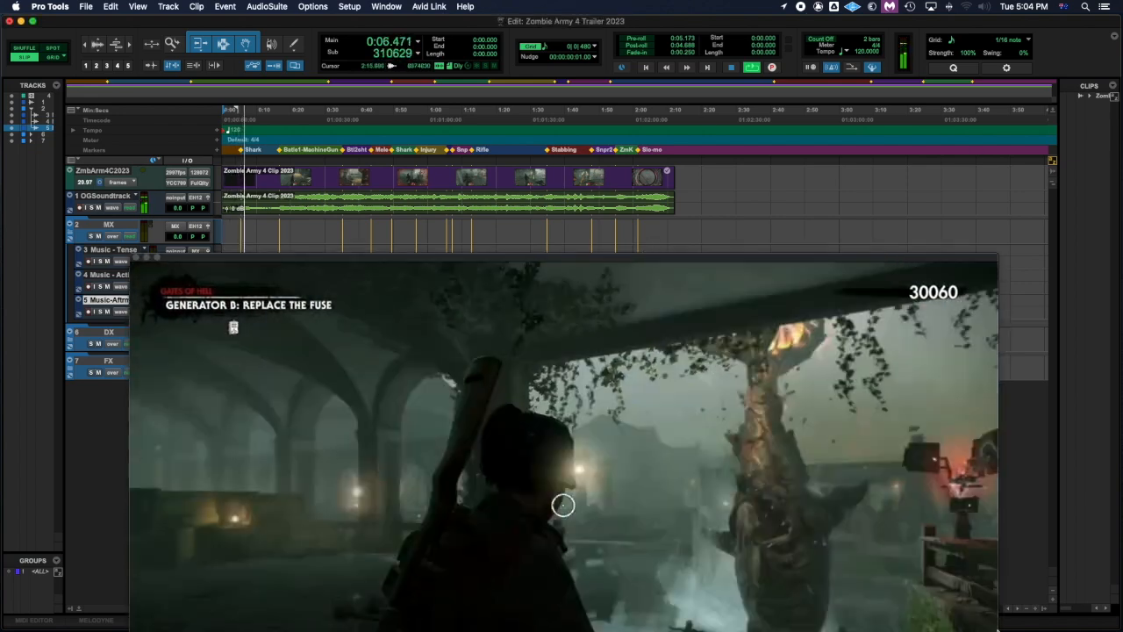
{"action": "left_click_drag", "start_coordinate": [996, 263], "coordinate": [985, 137]}
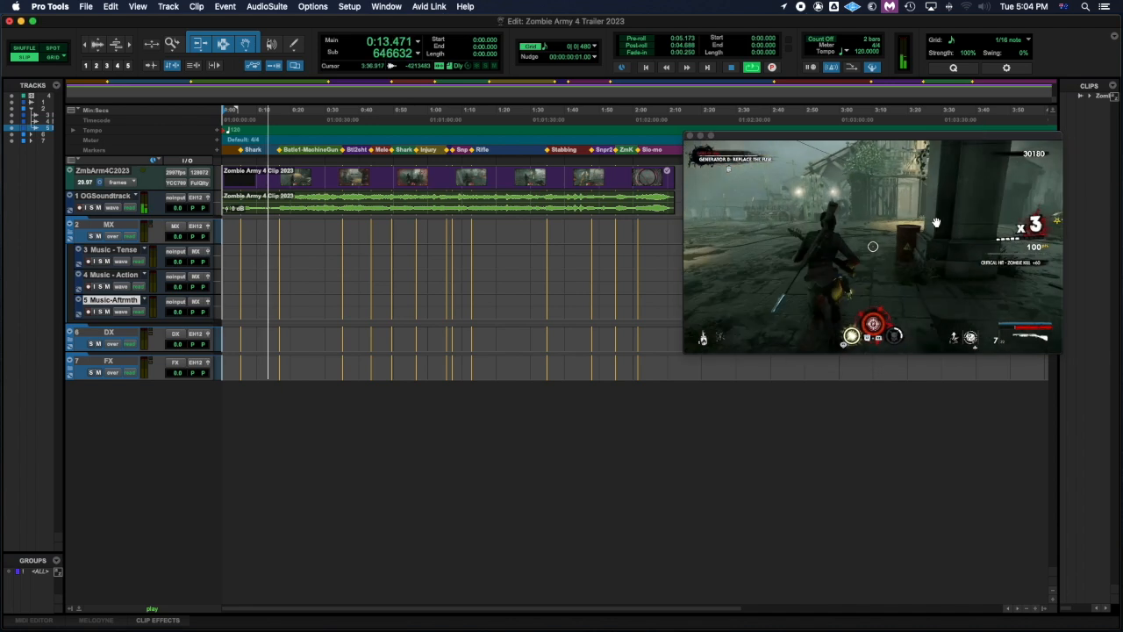
{"action": "key", "text": "space"}
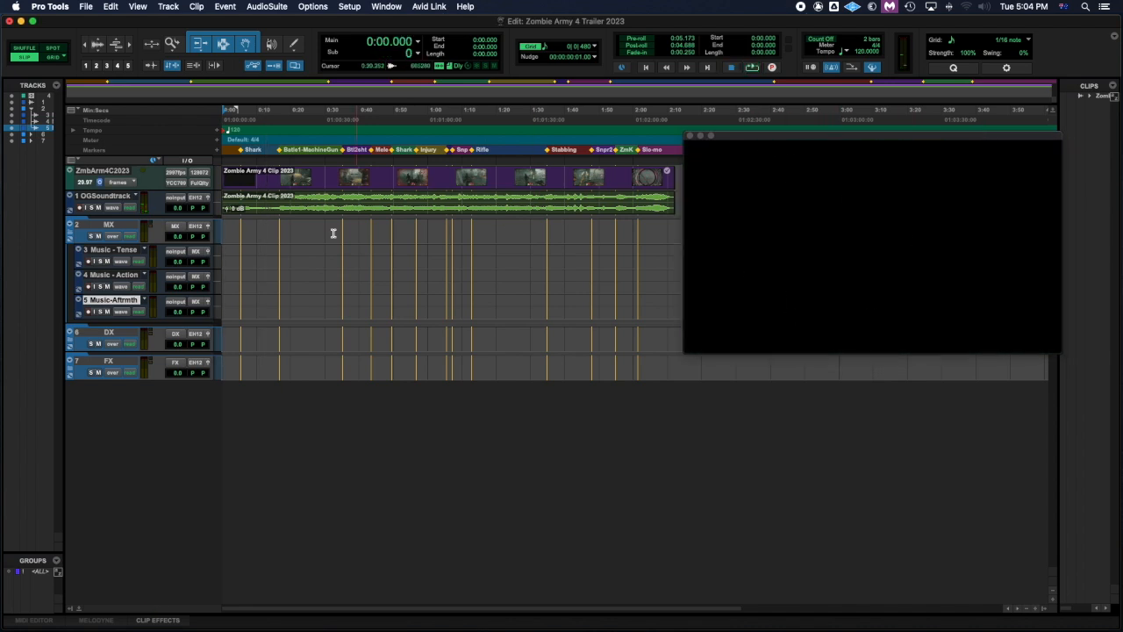
Select the Music - Tense track from the session start to about 19.6 seconds, just past the Battle1-MachineGun marker.
{"action": "left_click_drag", "start_coordinate": [233, 263], "coordinate": [268, 254]}
{"action": "left_click_drag", "start_coordinate": [277, 255], "coordinate": [245, 256]}
{"action": "left_click", "coordinate": [244, 249]}
{"action": "key", "text": "Return"}
{"action": "left_click", "coordinate": [231, 251]}
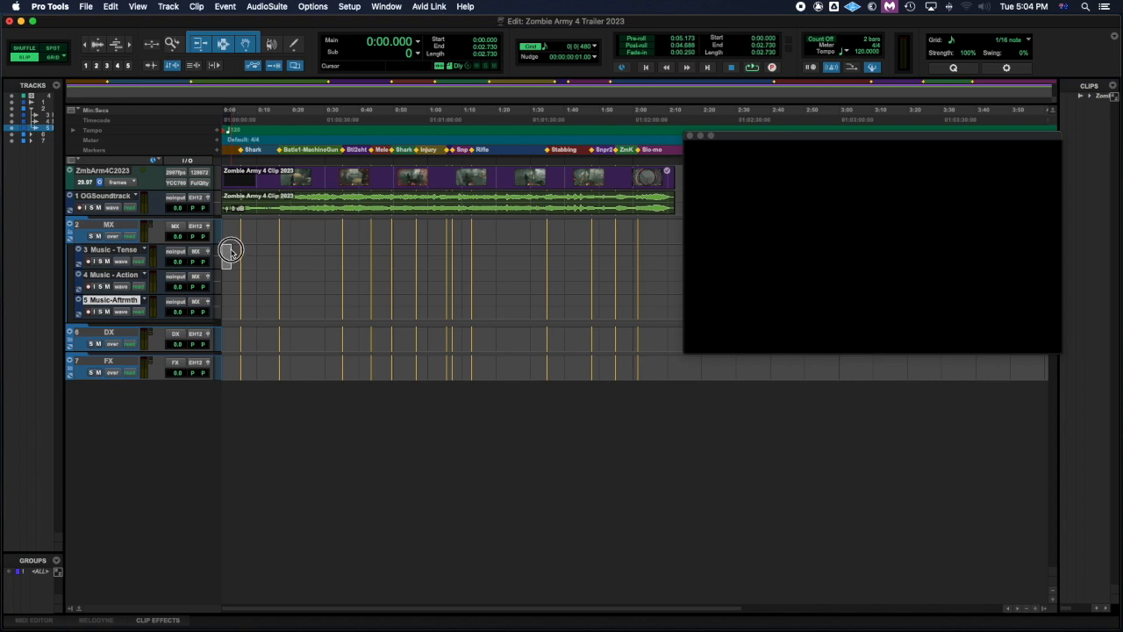
{"action": "left_click_drag", "start_coordinate": [231, 251], "coordinate": [290, 260]}
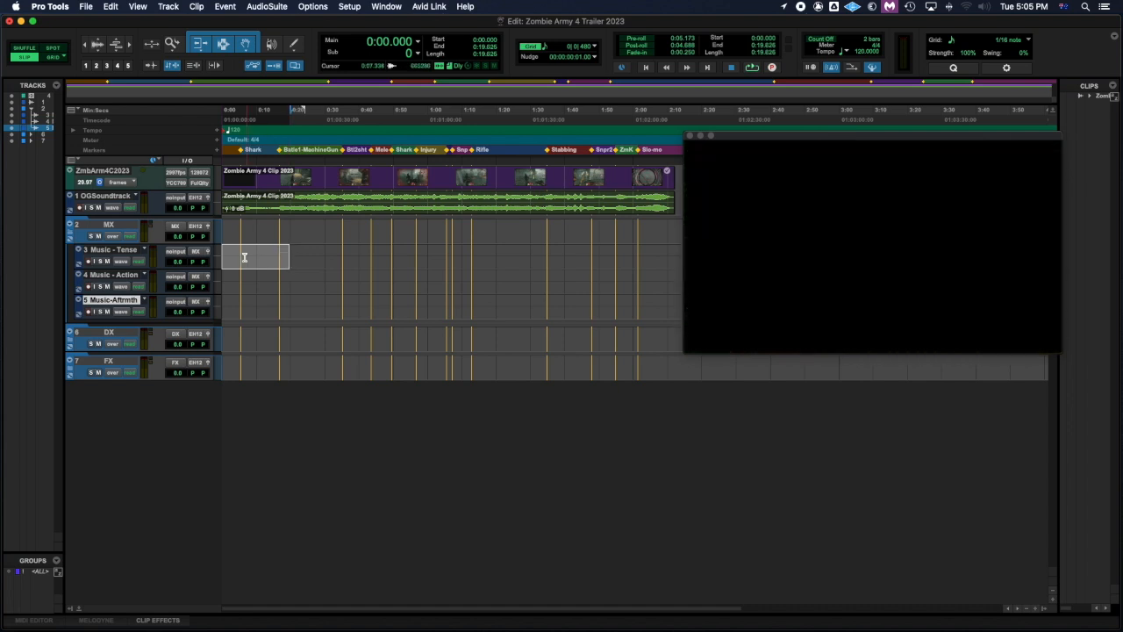
{"action": "key", "text": "space"}
Create an empty clip group from the selected range on the Music - Tense track.
{"action": "left_click", "coordinate": [197, 6]}
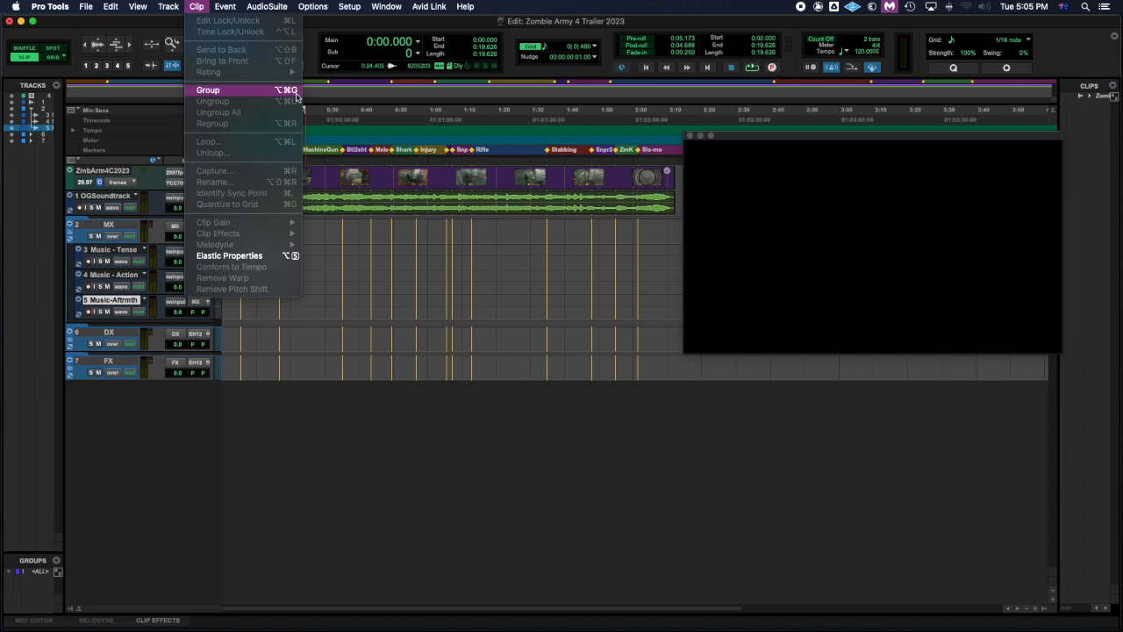
{"action": "left_click", "coordinate": [229, 90]}
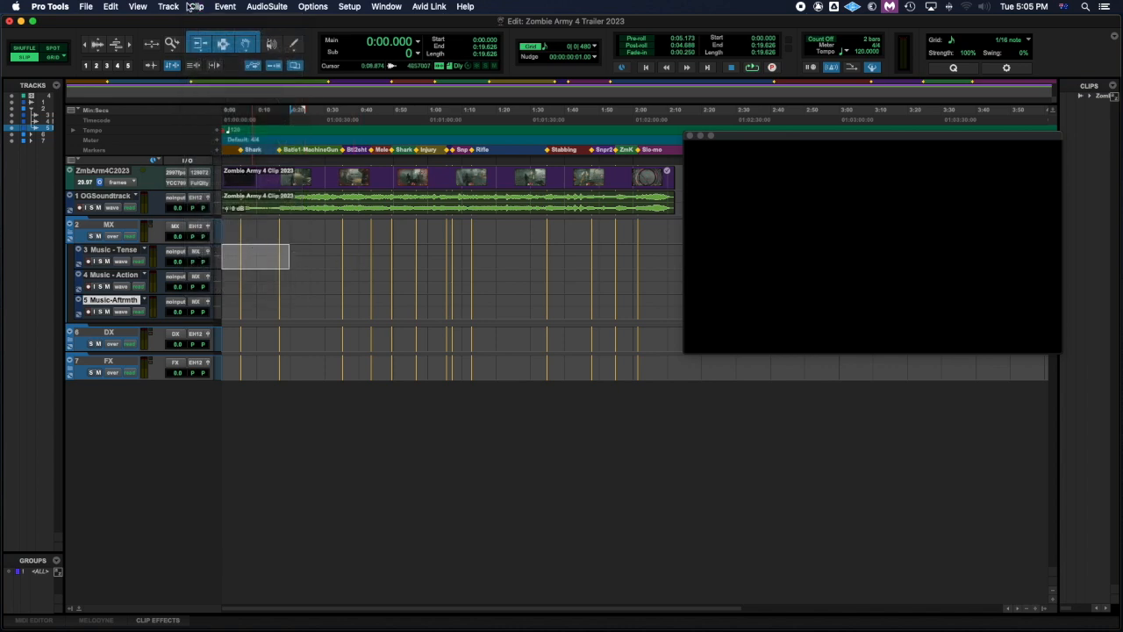
{"action": "left_click", "coordinate": [199, 5]}
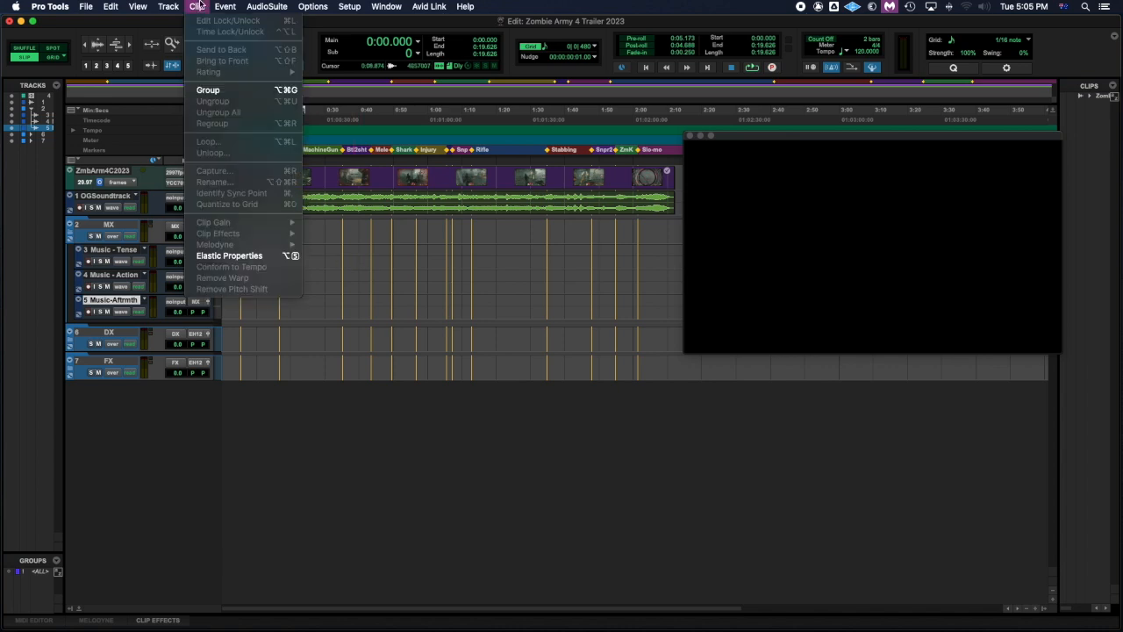
{"action": "left_click", "coordinate": [222, 89]}
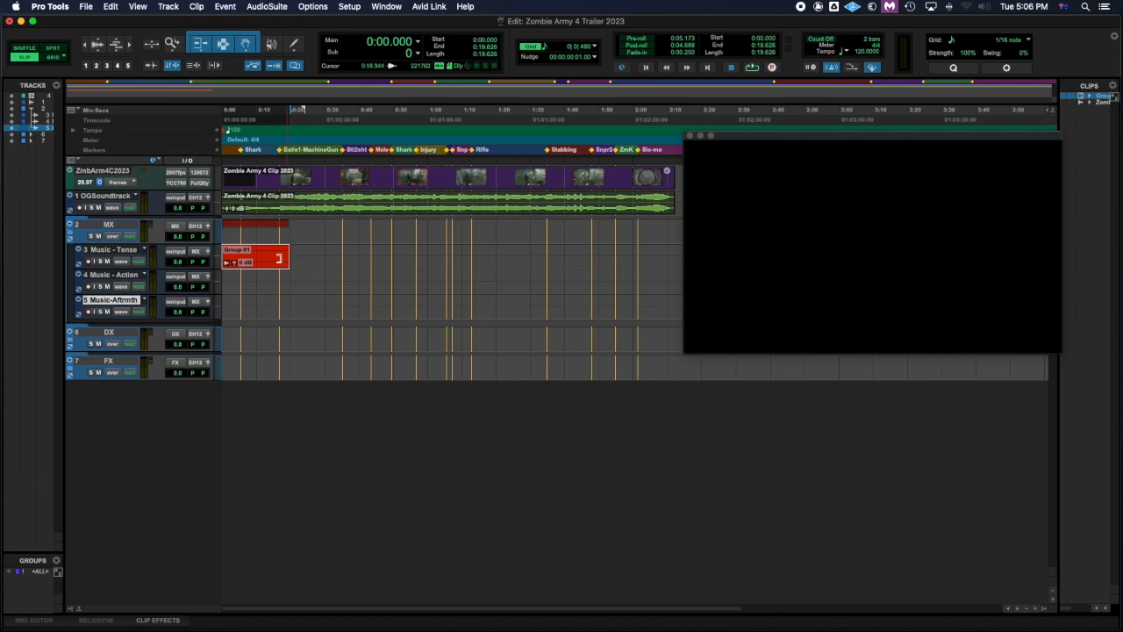
Rename the new clip group on the Music - Tense track as MX-Build-up.
{"action": "double_click", "coordinate": [266, 263]}
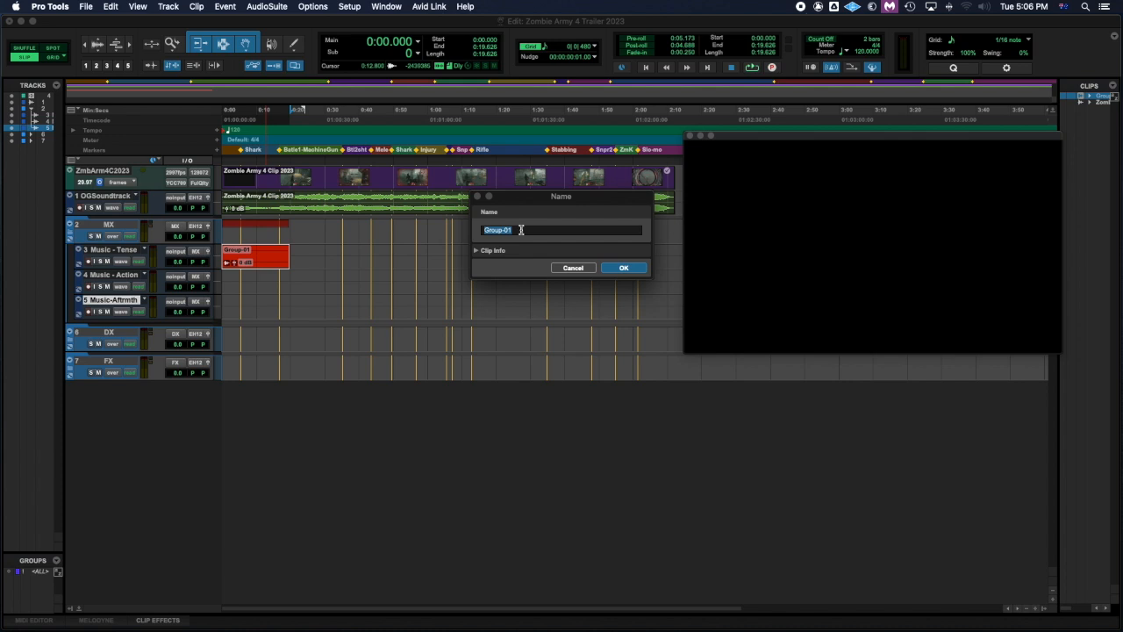
{"action": "type", "text": "MX"}
{"action": "key", "text": "BackSpace"}
{"action": "key", "text": "BackSpace"}
{"action": "key", "text": "BackSpace"}
{"action": "key", "text": "BackSpace"}
{"action": "key", "text": "BackSpace"}
{"action": "key", "text": "BackSpace"}
{"action": "type", "text": "-Build-u"}
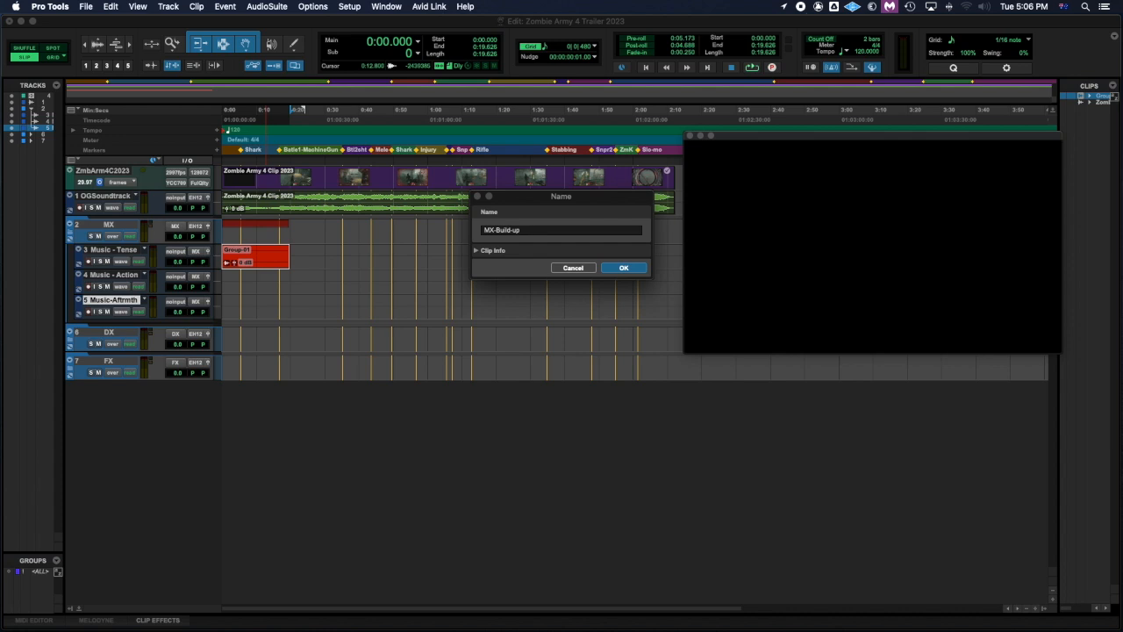
{"action": "type", "text": "p"}
{"action": "left_click", "coordinate": [637, 270]}
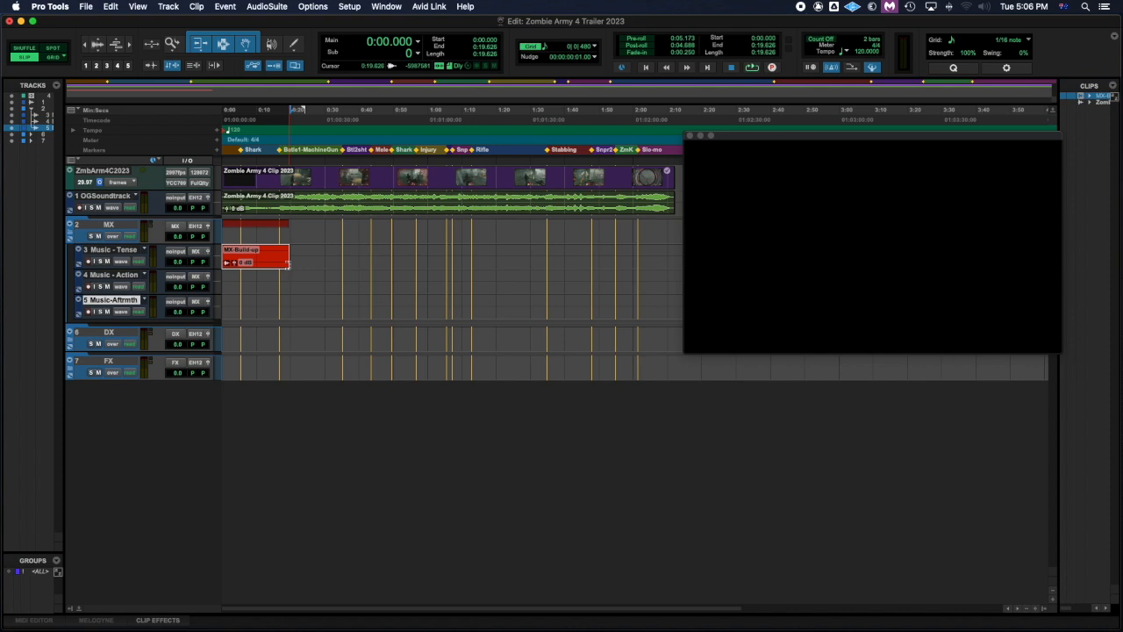
Mark a selection during playback from the end of the MX-Build-up clip to about 22.6 seconds on Music - Tense.
{"action": "key", "text": "Return"}
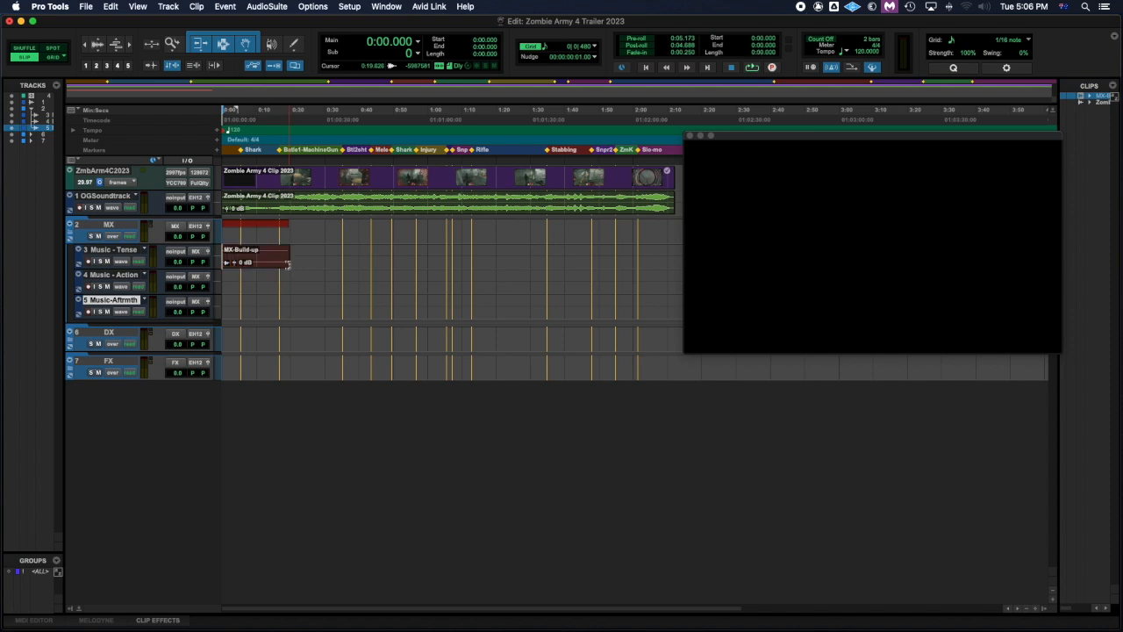
{"action": "left_click", "coordinate": [267, 267]}
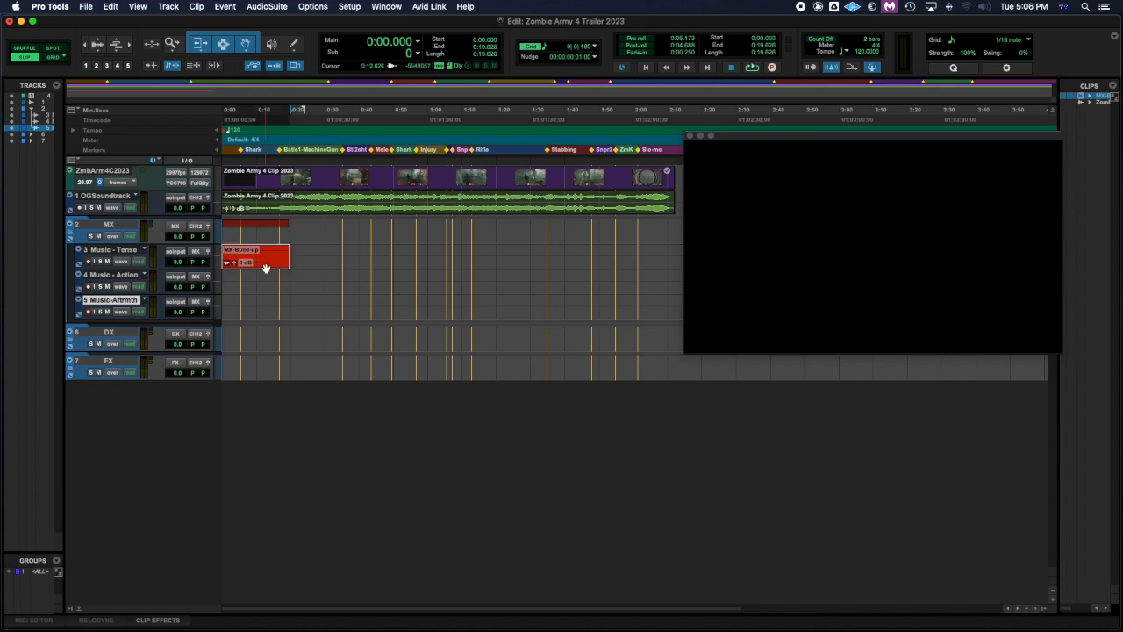
{"action": "key", "text": "Tab"}
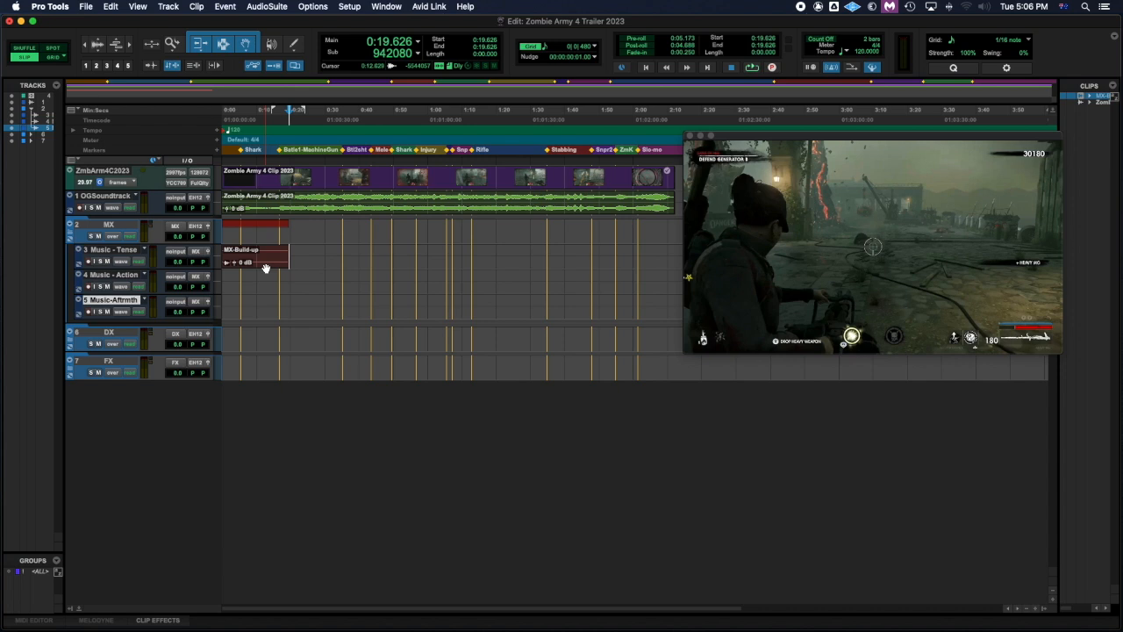
{"action": "key", "text": "space"}
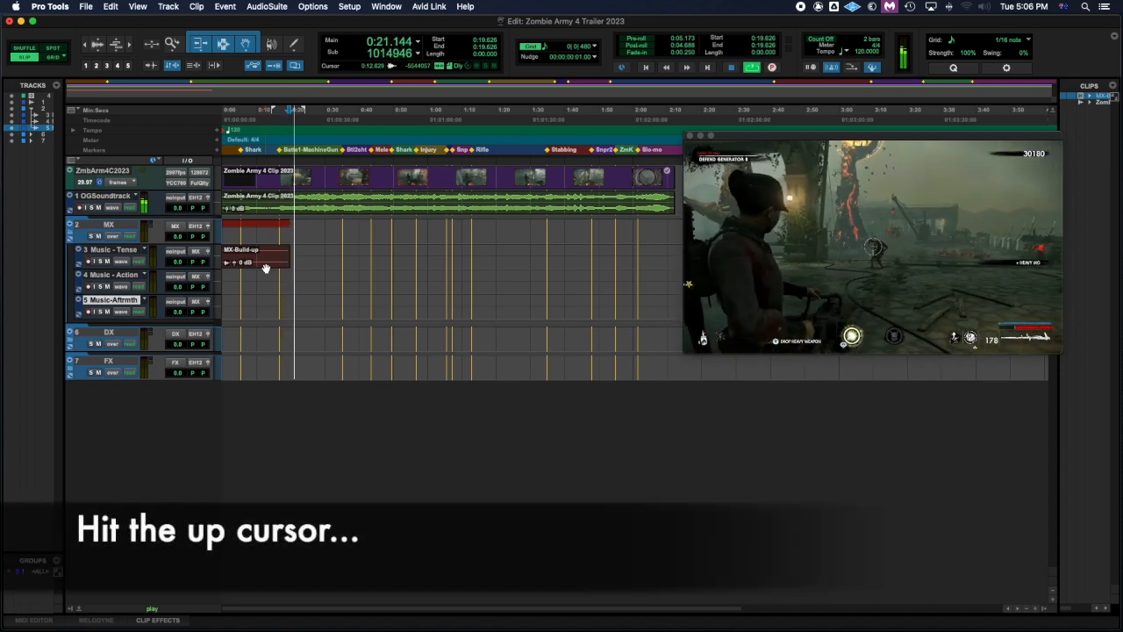
{"action": "key", "text": "Up"}
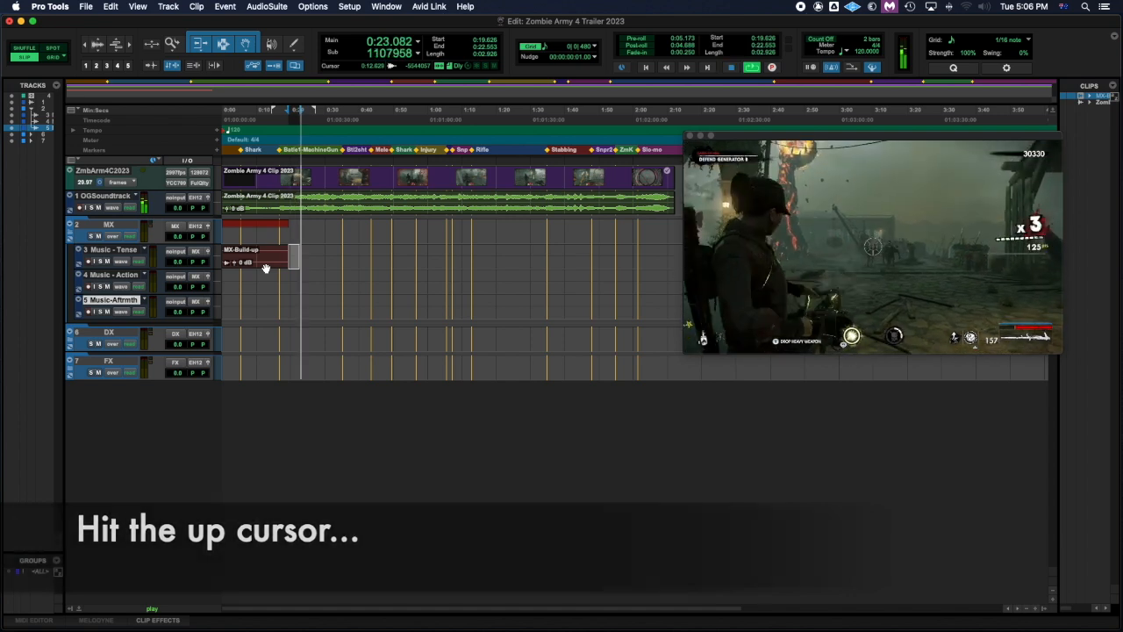
{"action": "key", "text": "space"}
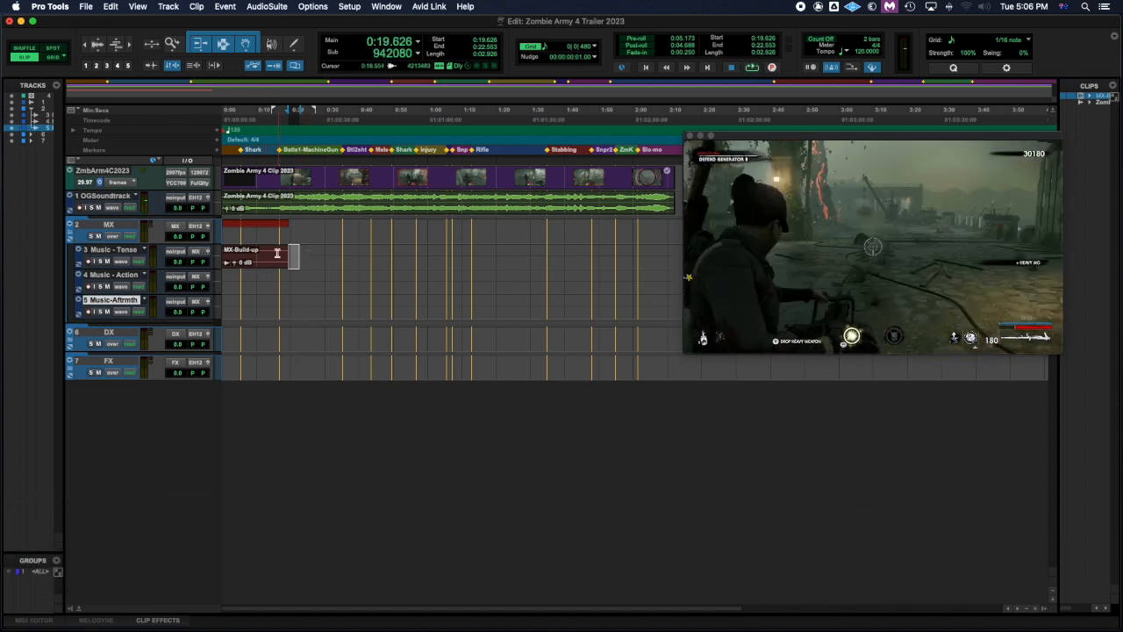
{"action": "left_click", "coordinate": [297, 254]}
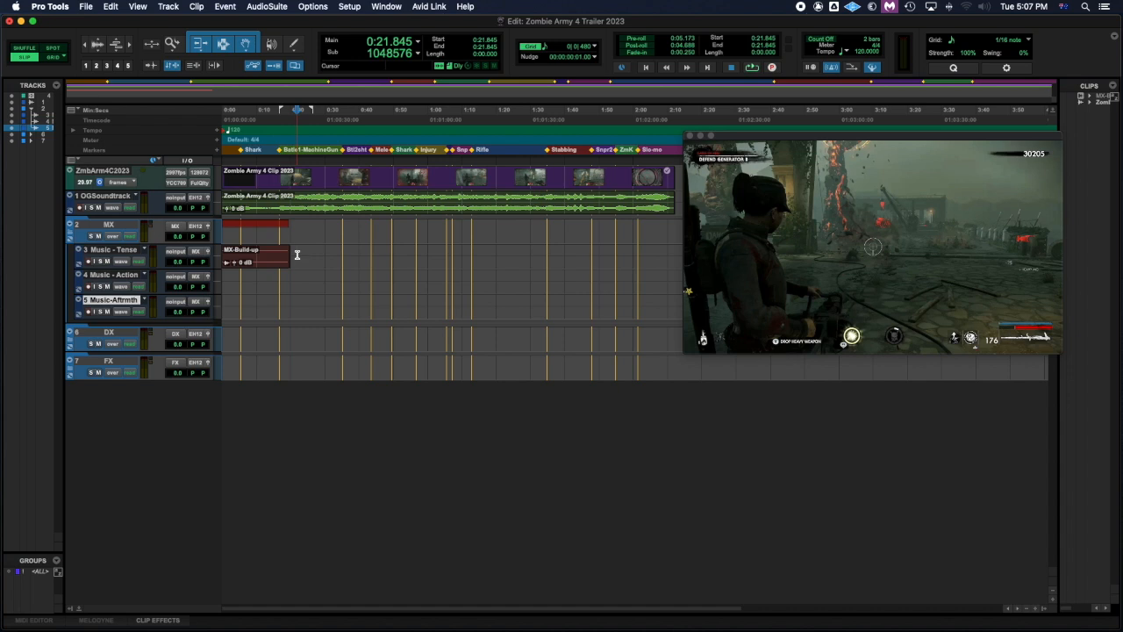
Select the Music - Action track from the end of the MX-Build-up clip to the Injury marker at about 56.3 seconds.
{"action": "key", "text": "alt+Tab"}
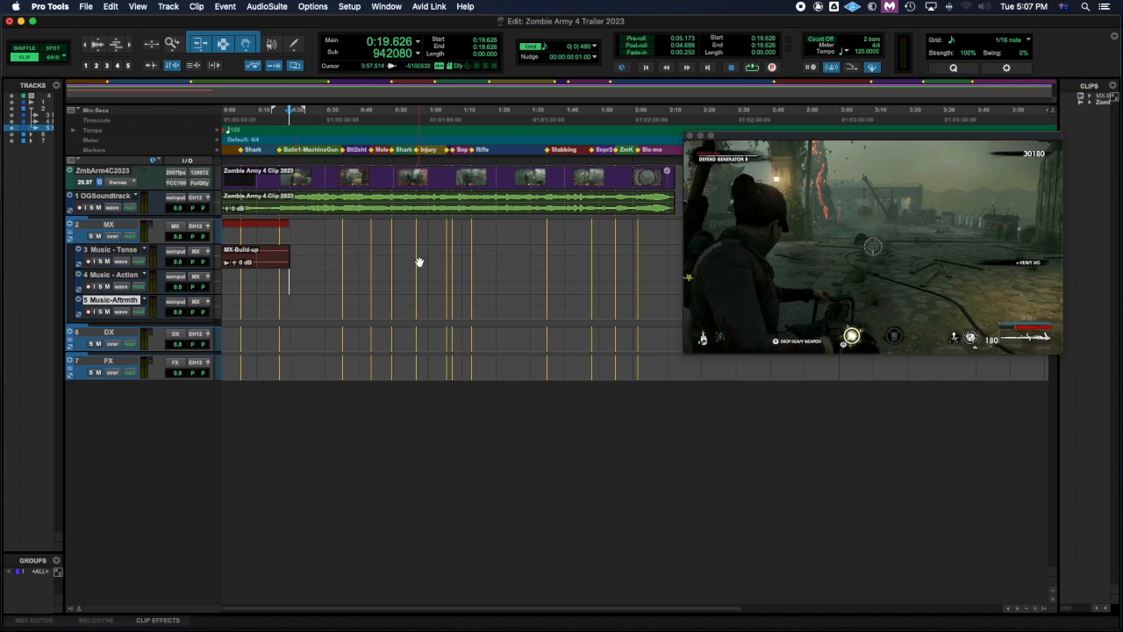
{"action": "key", "text": "space"}
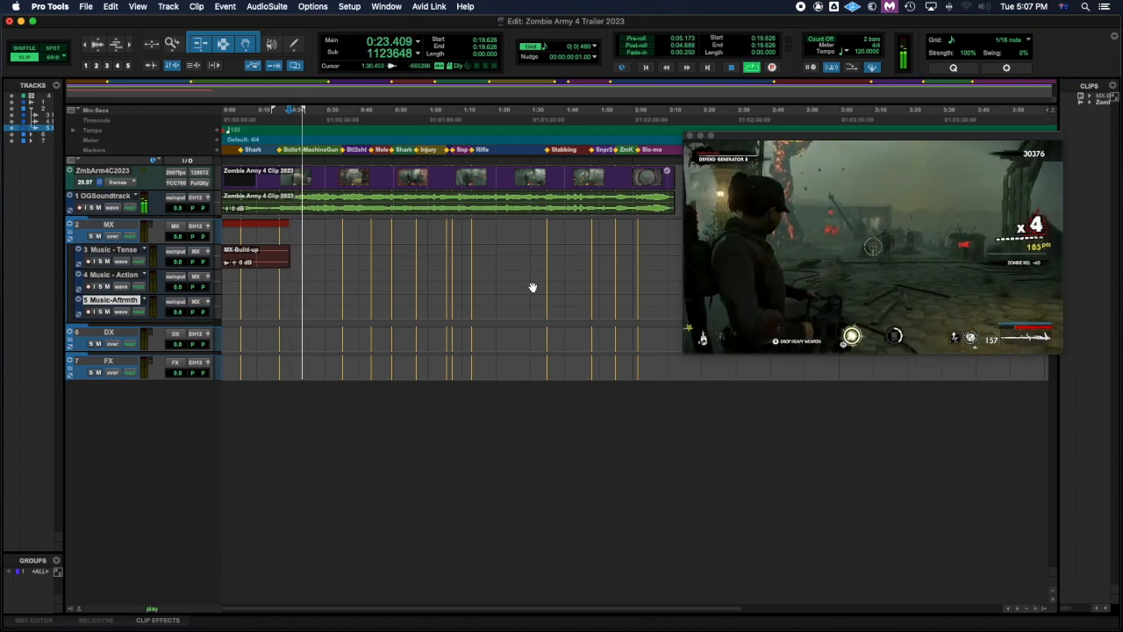
{"action": "key", "text": "space"}
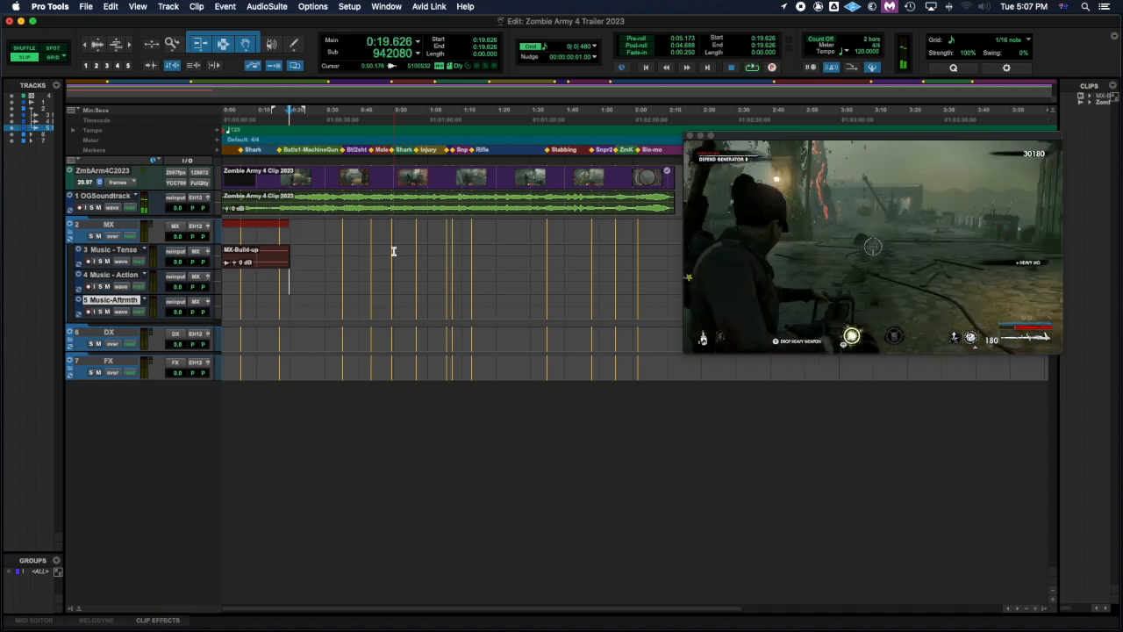
{"action": "left_click", "coordinate": [300, 278], "text": "shift"}
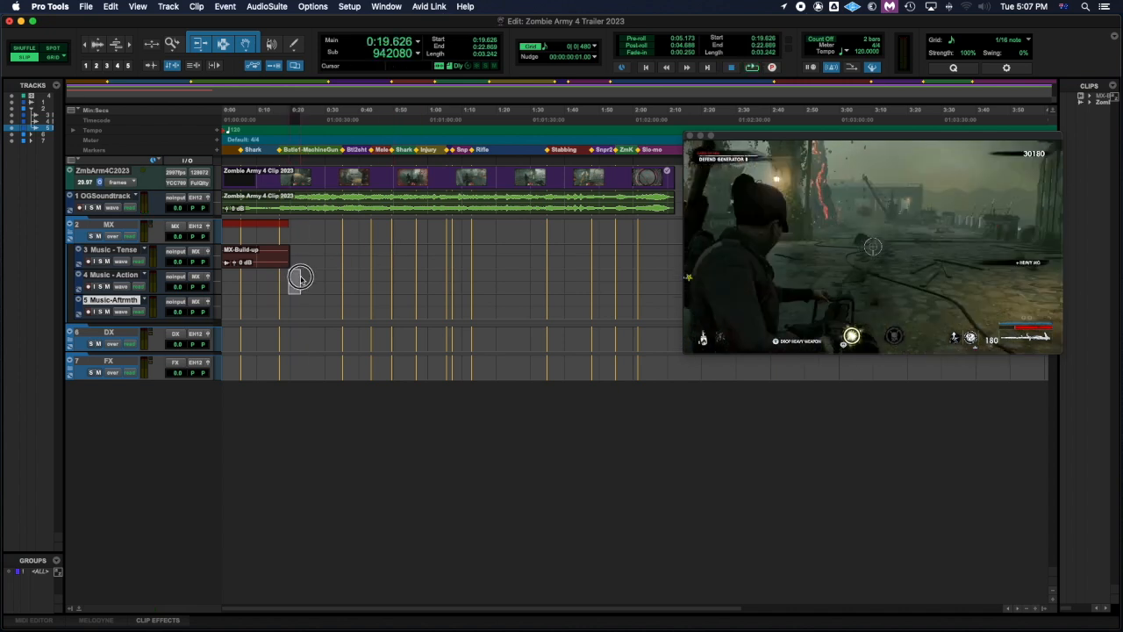
{"action": "left_click_drag", "start_coordinate": [300, 278], "coordinate": [415, 293]}
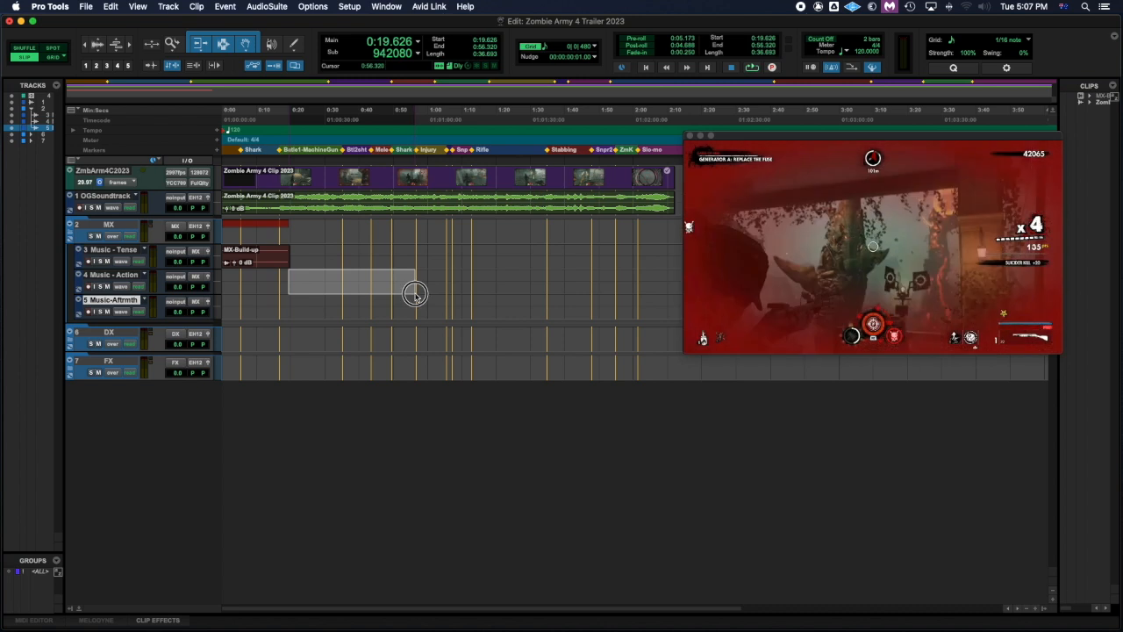
{"action": "left_click_drag", "start_coordinate": [415, 293], "coordinate": [416, 295]}
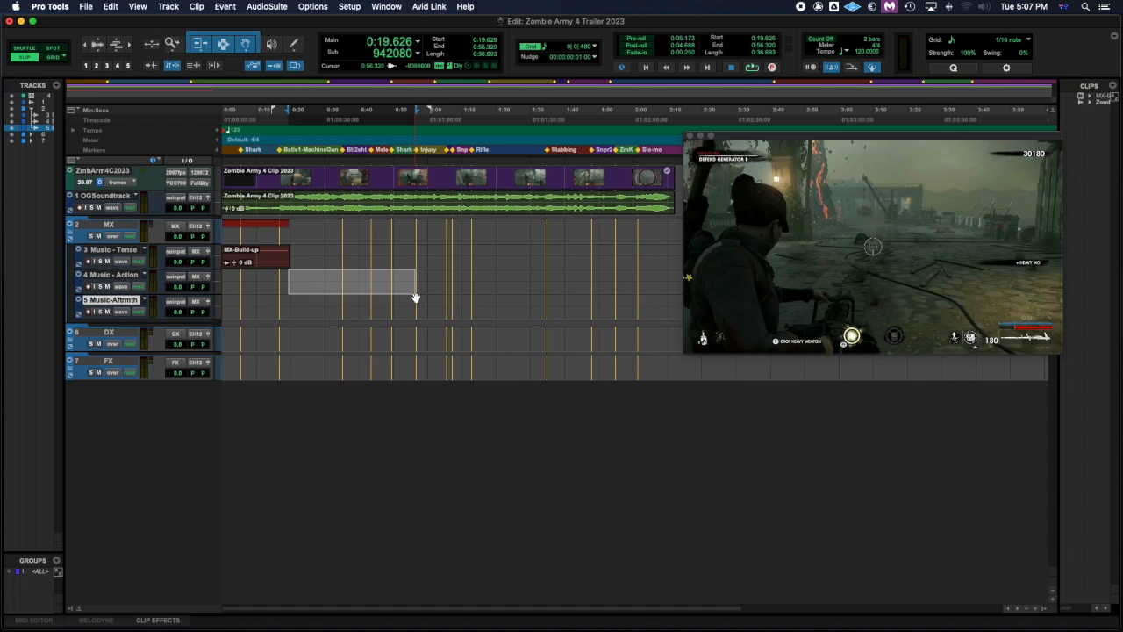
Create an empty clip group from the selected range on the Music - Action track and name it MX-action.
{"action": "key", "text": "super+alt+g"}
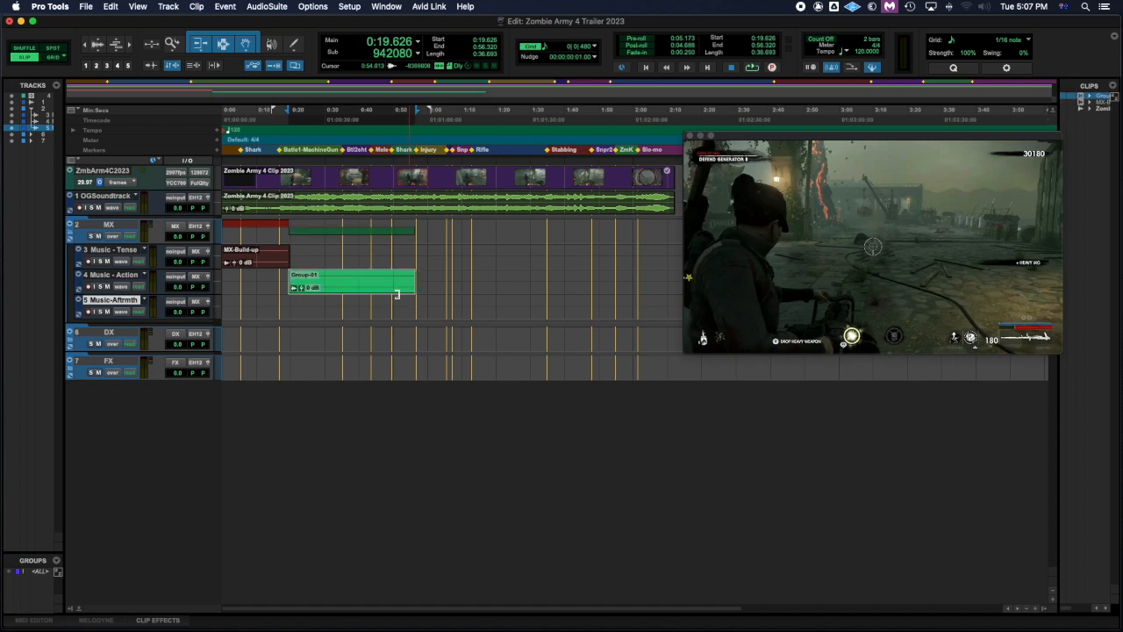
{"action": "double_click", "coordinate": [375, 293]}
{"action": "type", "text": "M"}
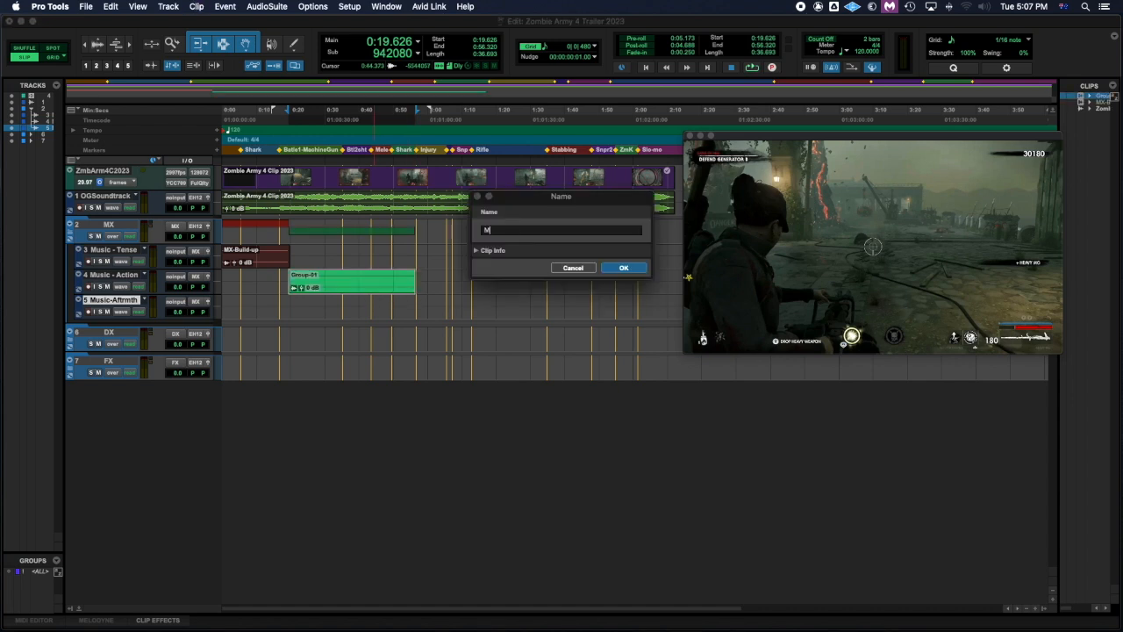
{"action": "type", "text": "X-ac"}
{"action": "left_click", "coordinate": [629, 268]}
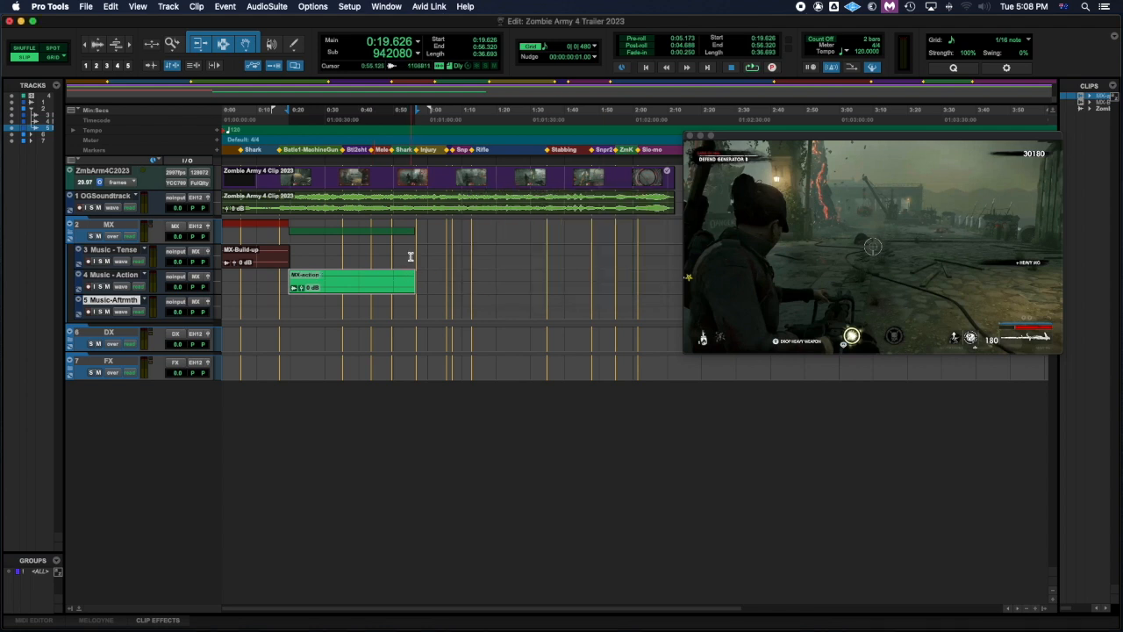
Play the trailer around the Injury marker and trim the end of the MX-action clip to about 53.4 seconds.
{"action": "left_click", "coordinate": [410, 255]}
{"action": "key", "text": "space"}
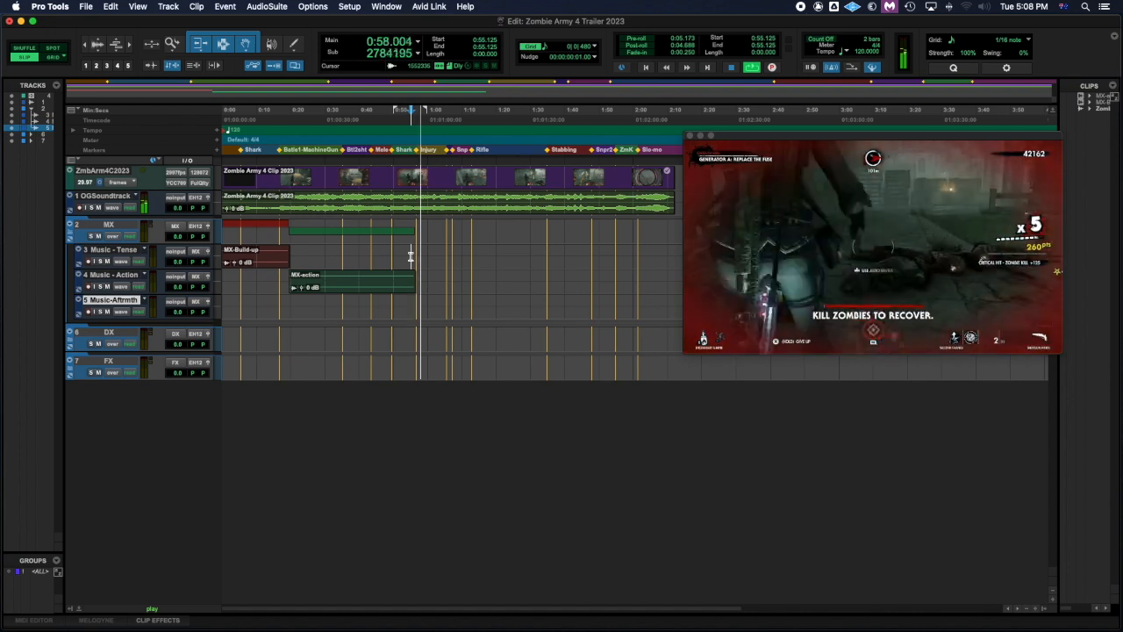
{"action": "key", "text": "space"}
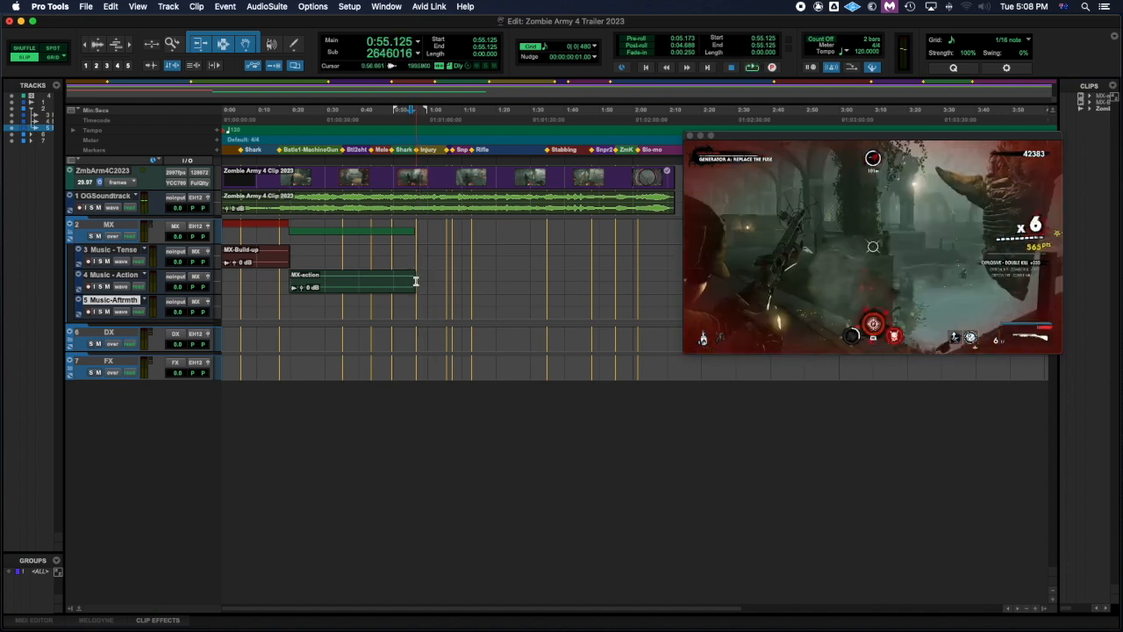
{"action": "left_click_drag", "start_coordinate": [409, 277], "coordinate": [401, 277]}
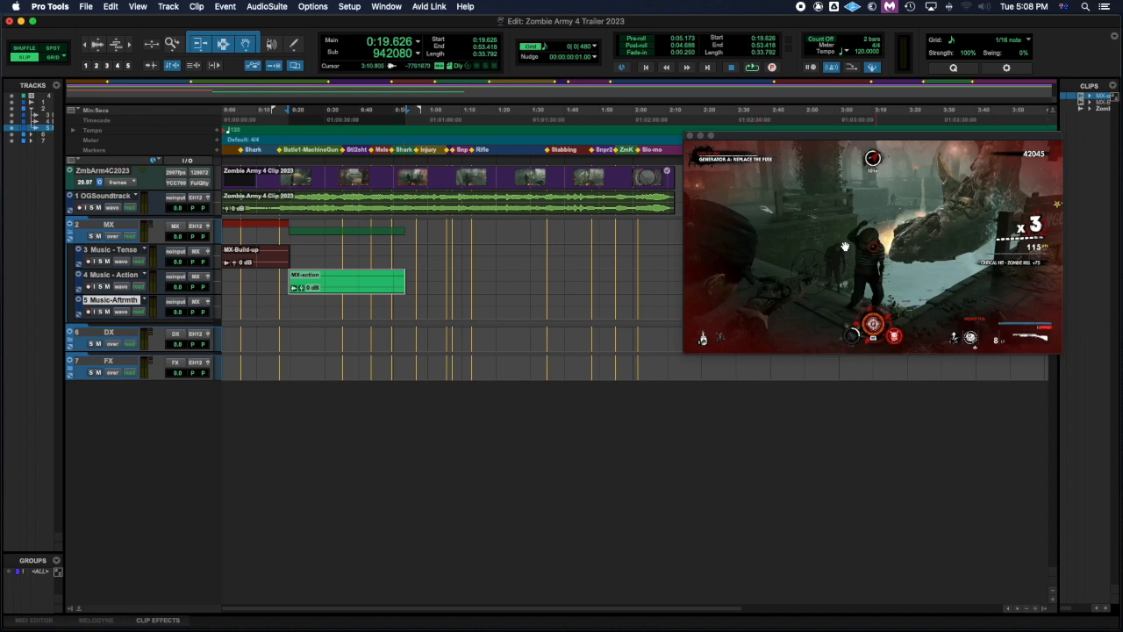
Play the trailer from about 52 seconds and extend the end of the MX-action clip to the Injury marker at about 56.3 seconds.
{"action": "key", "text": "space"}
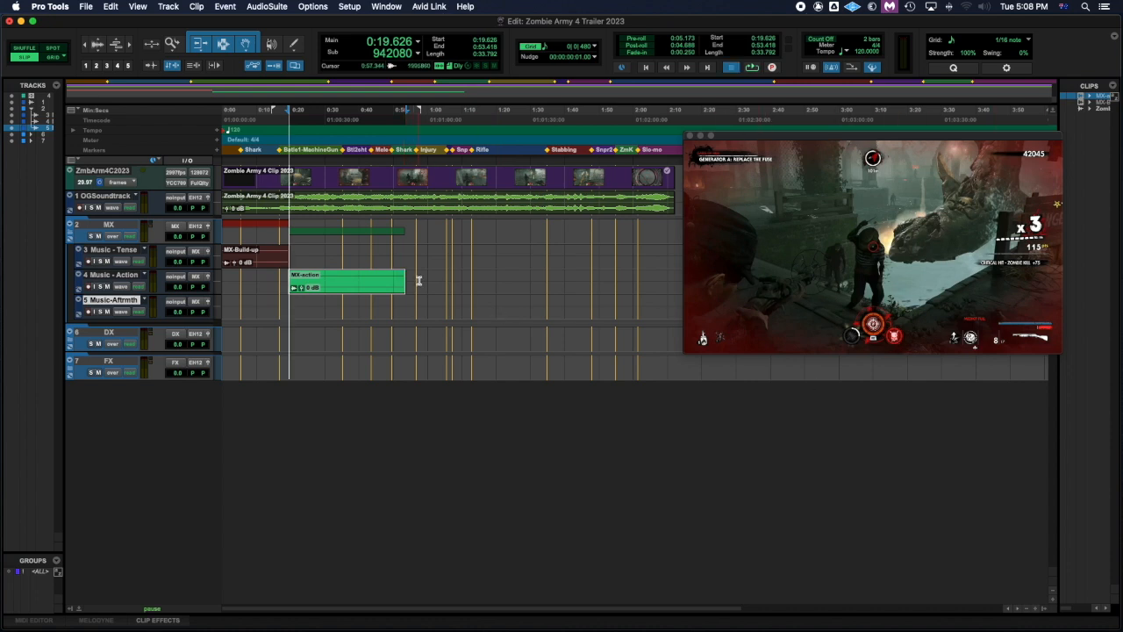
{"action": "key", "text": "space"}
{"action": "left_click_drag", "start_coordinate": [402, 275], "coordinate": [401, 274]}
{"action": "key", "text": "super+z"}
{"action": "left_click", "coordinate": [400, 254]}
{"action": "key", "text": "space"}
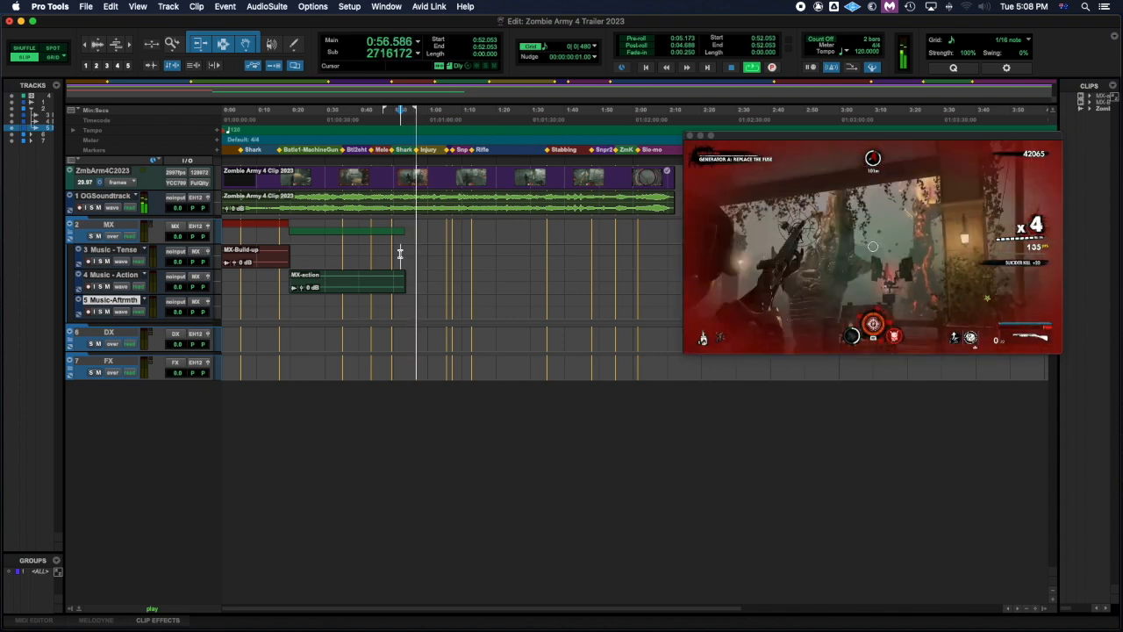
{"action": "key", "text": "space"}
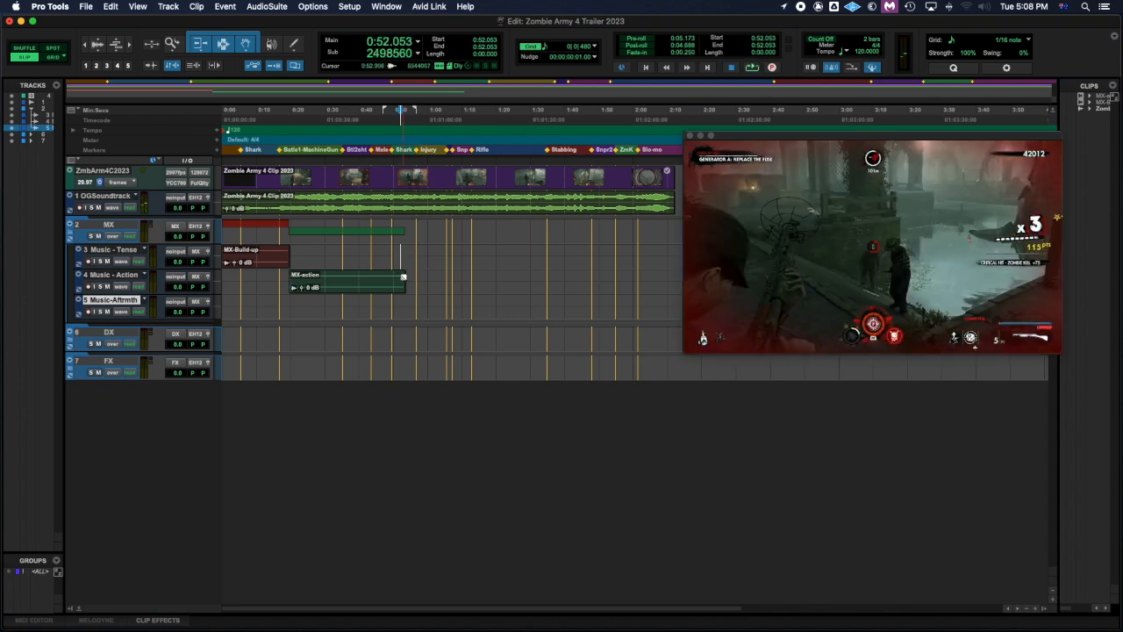
{"action": "left_click_drag", "start_coordinate": [402, 277], "coordinate": [413, 278]}
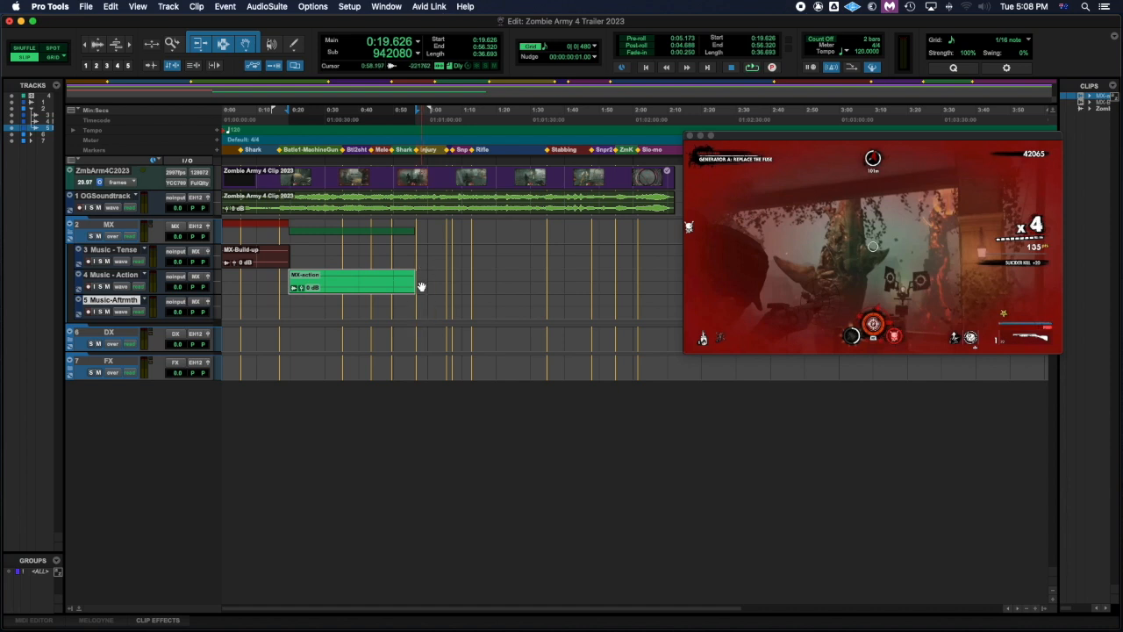
Mark a selection during playback on Music - Action from the end of the MX-action clip to about 1:07.6.
{"action": "left_click", "coordinate": [421, 275]}
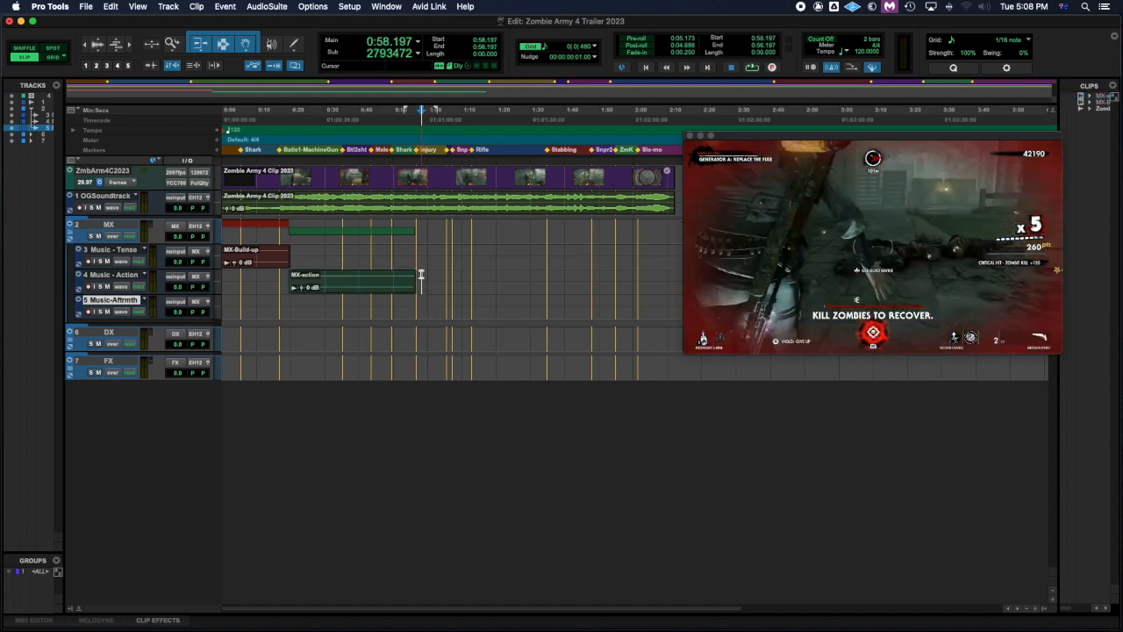
{"action": "key", "text": "alt+Tab"}
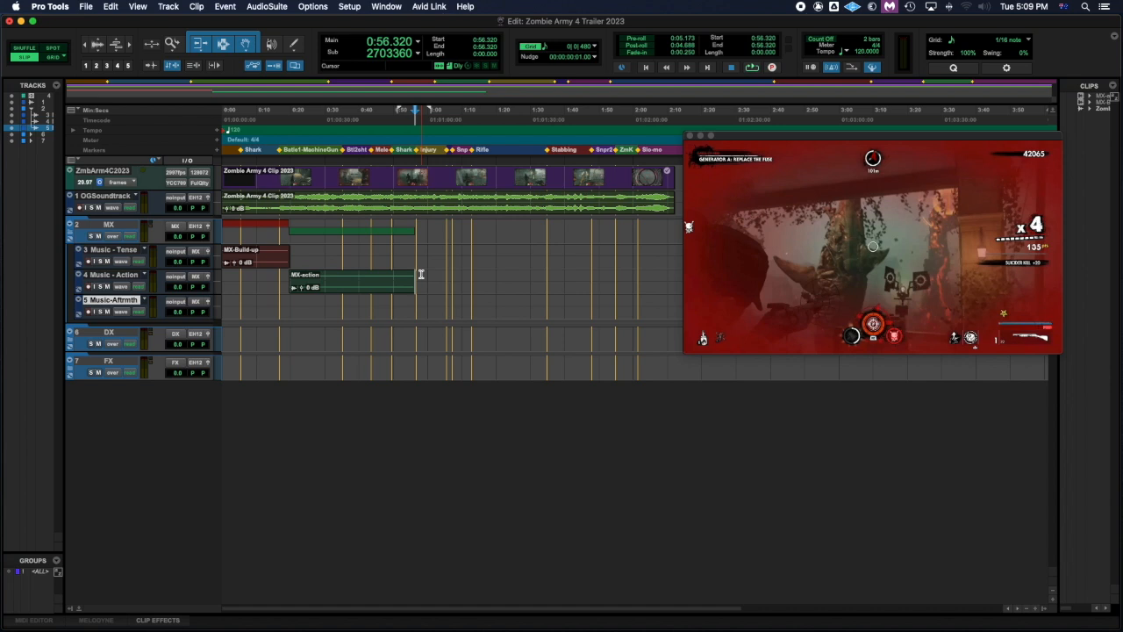
{"action": "key", "text": "space"}
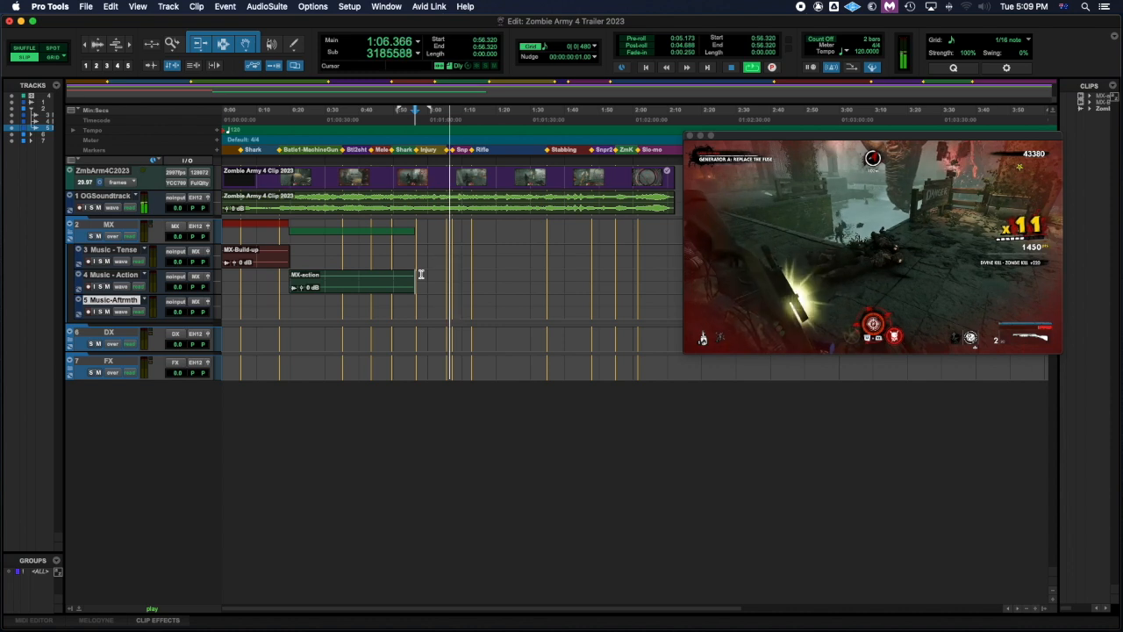
{"action": "key", "text": "Up"}
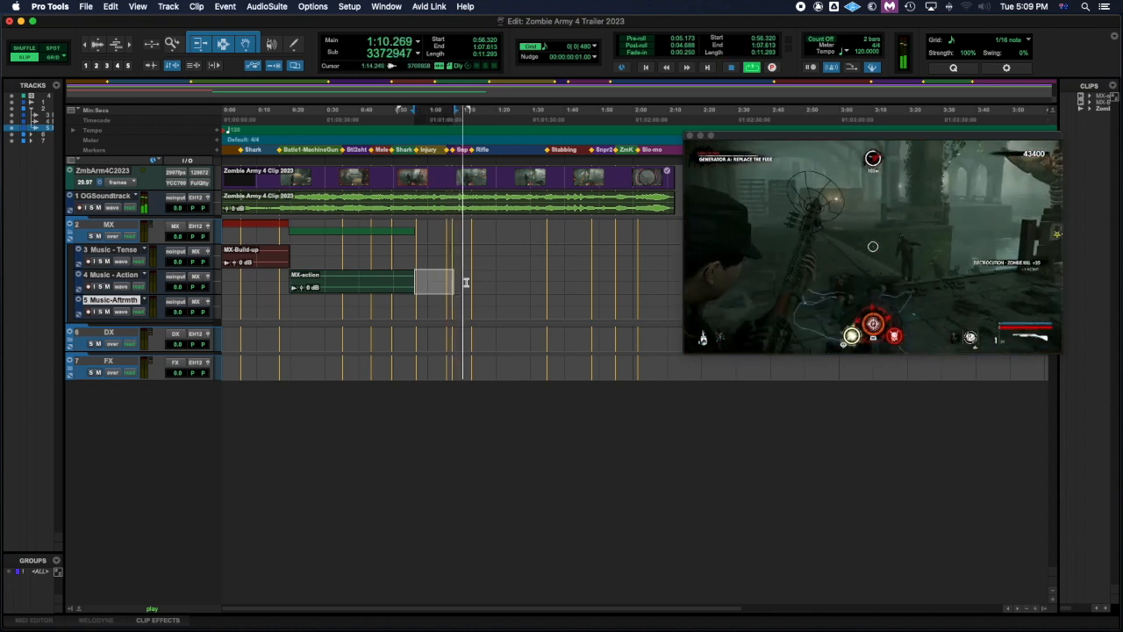
{"action": "key", "text": "space"}
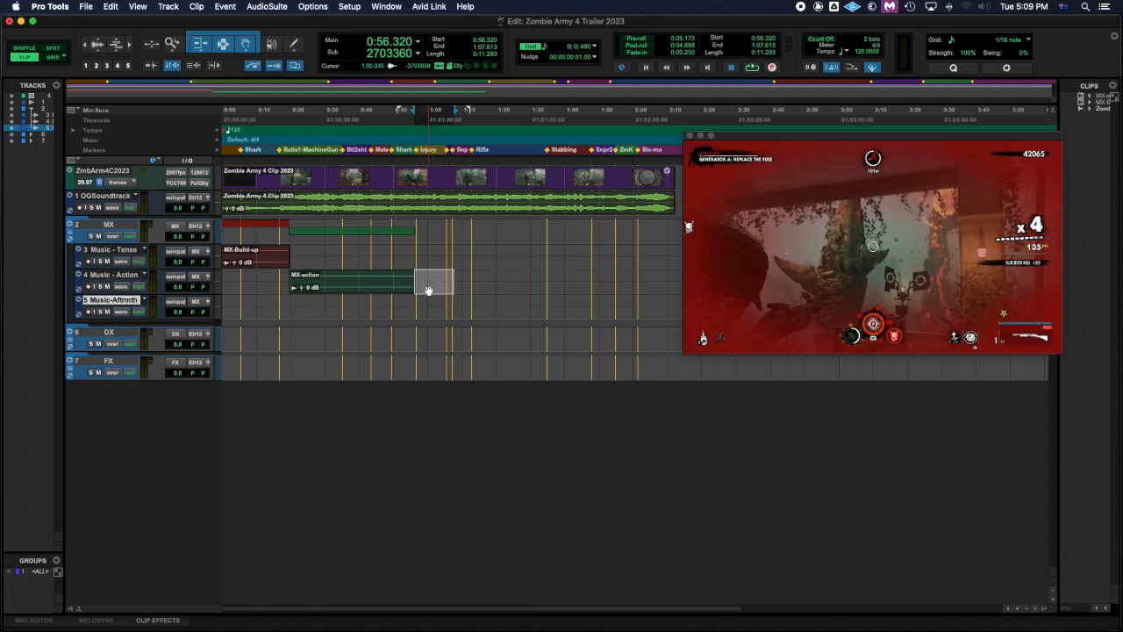
Create an empty clip group from the range after the MX-action clip and give it a name beginning with MX-downbe.
{"action": "key", "text": "super+alt+g"}
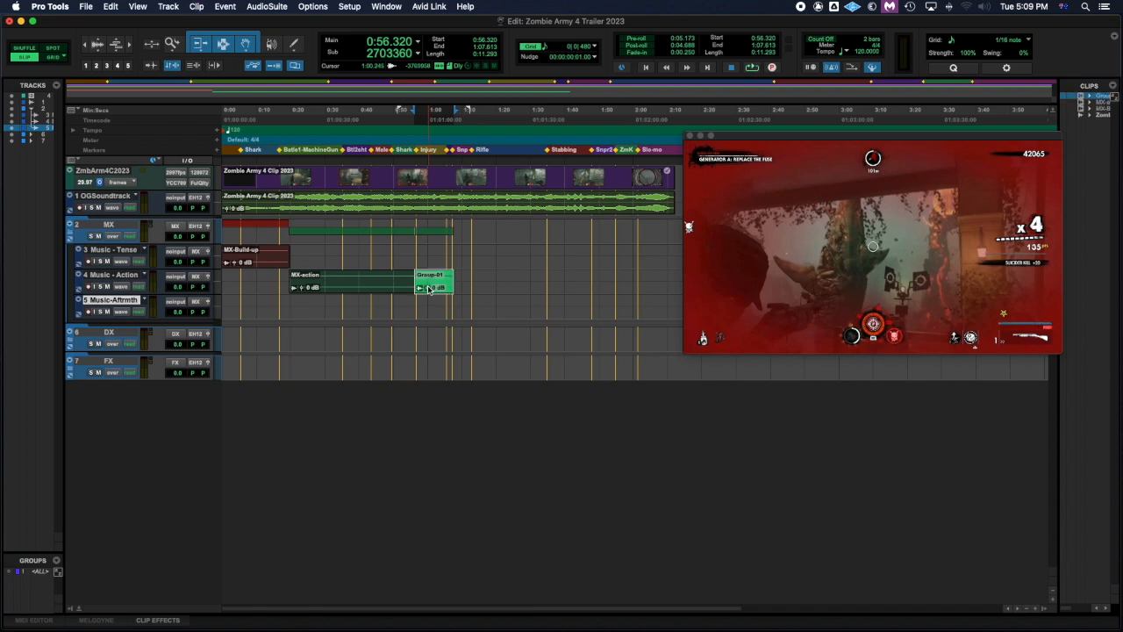
{"action": "double_click", "coordinate": [440, 290]}
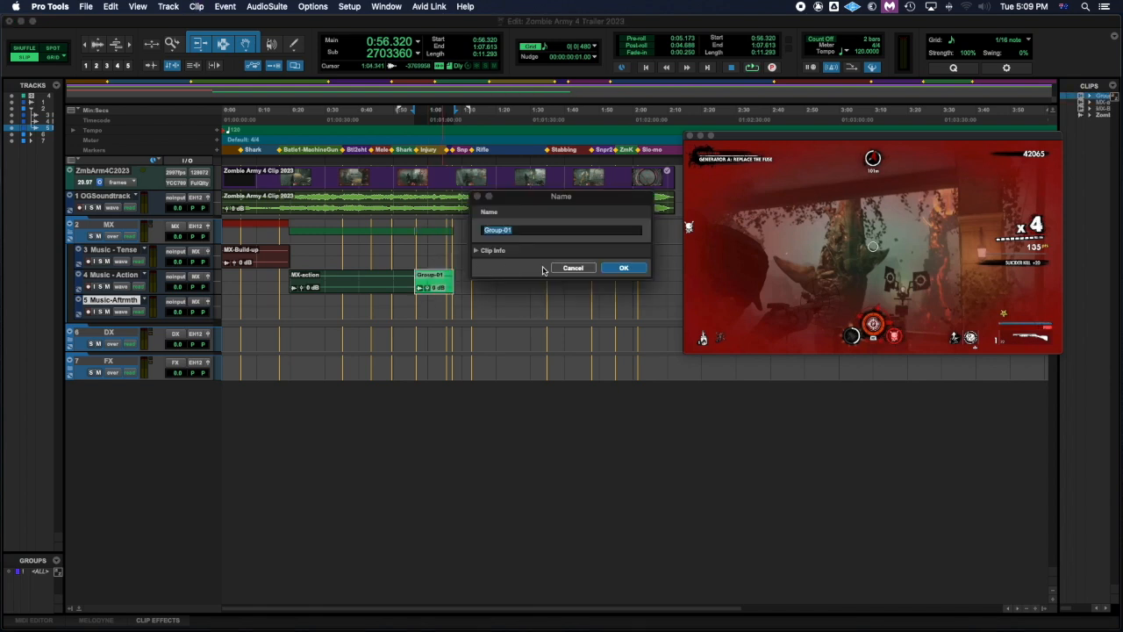
{"action": "type", "text": "MX"}
{"action": "left_click", "coordinate": [623, 268]}
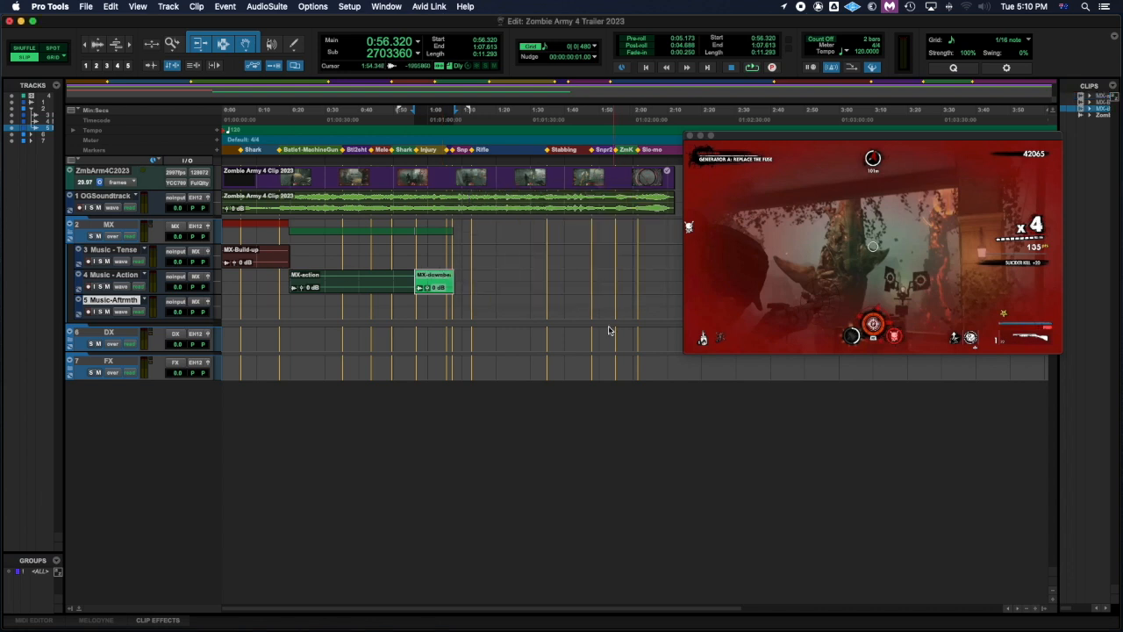
Play the trailer from about 1:05.5 and select Music - Action from the last clip's end to the Stabbing marker at about 1:35.
{"action": "left_click", "coordinate": [447, 251]}
{"action": "key", "text": "space"}
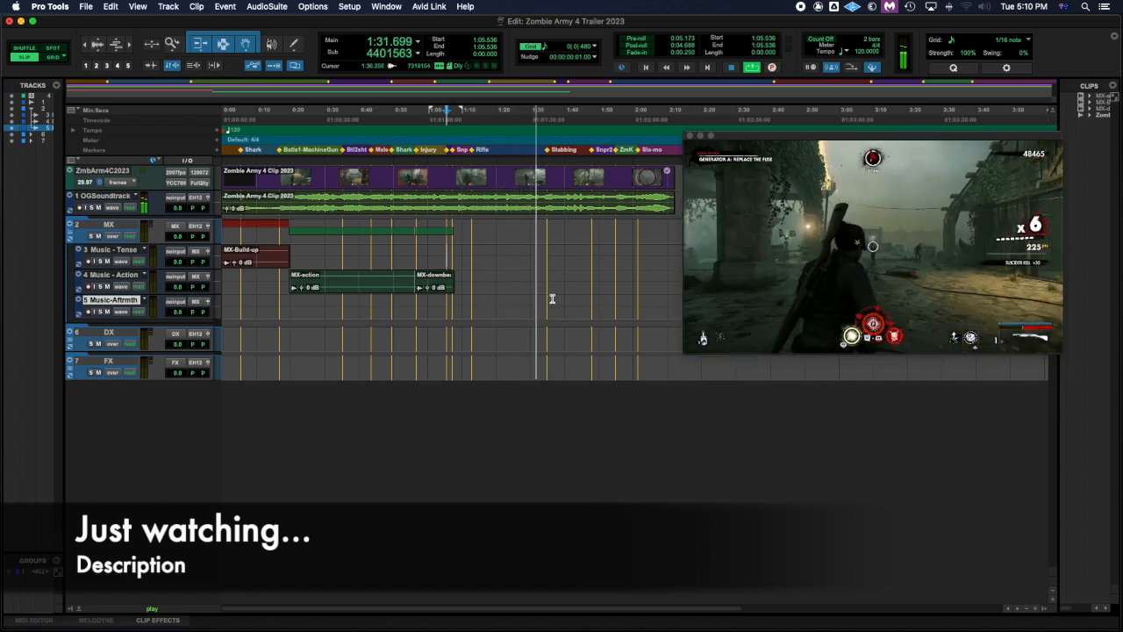
{"action": "key", "text": "space"}
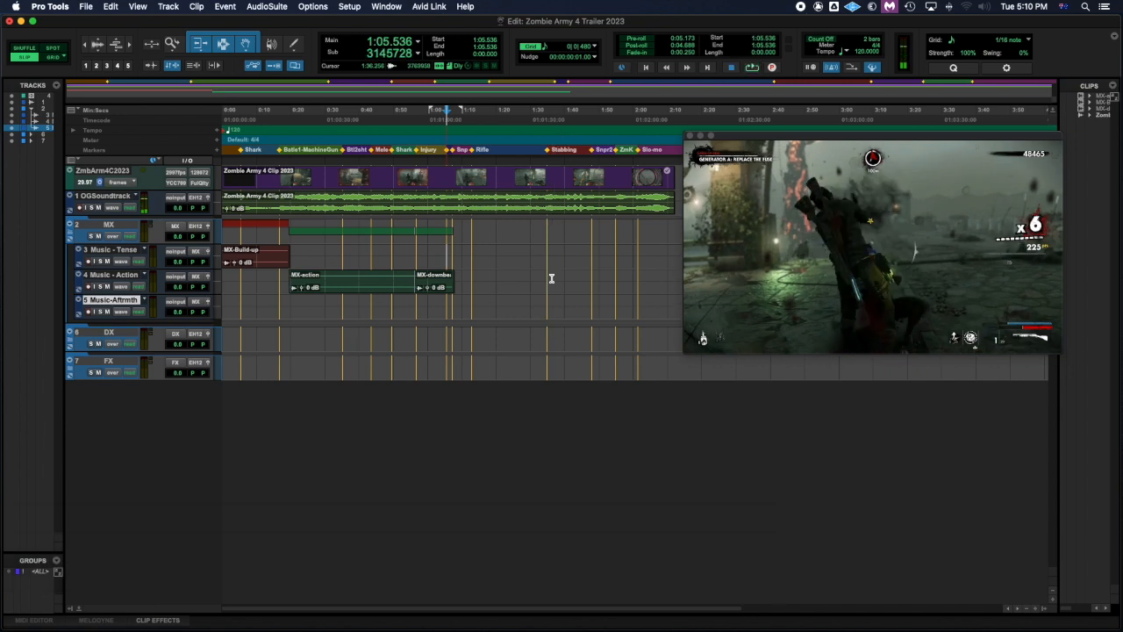
{"action": "left_click_drag", "start_coordinate": [544, 279], "coordinate": [547, 279]}
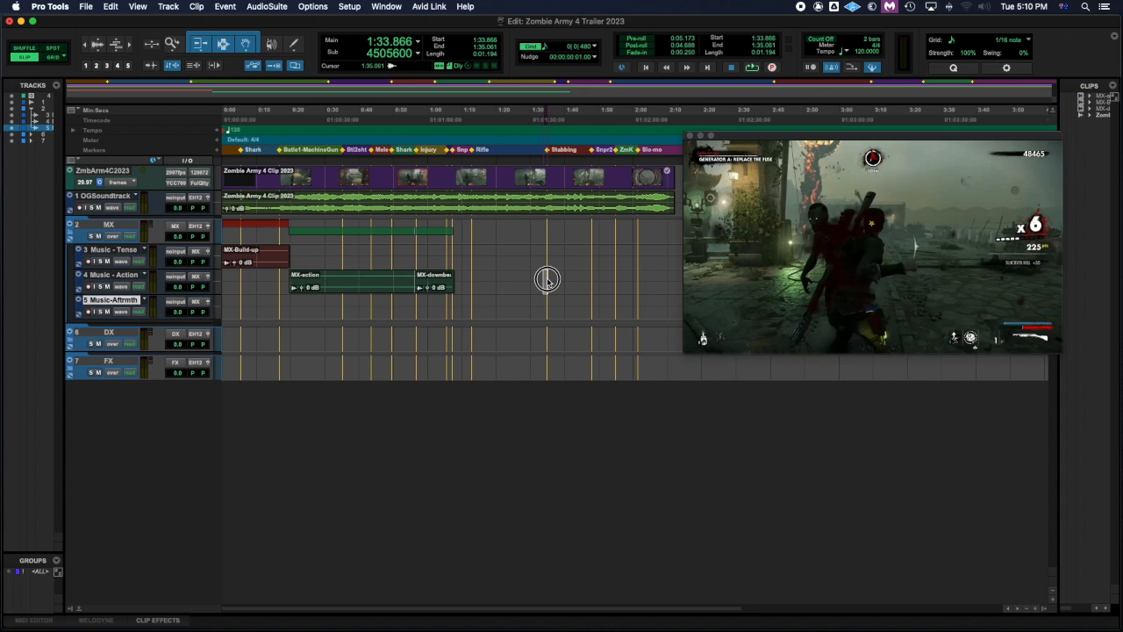
{"action": "left_click", "coordinate": [537, 278], "text": "shift"}
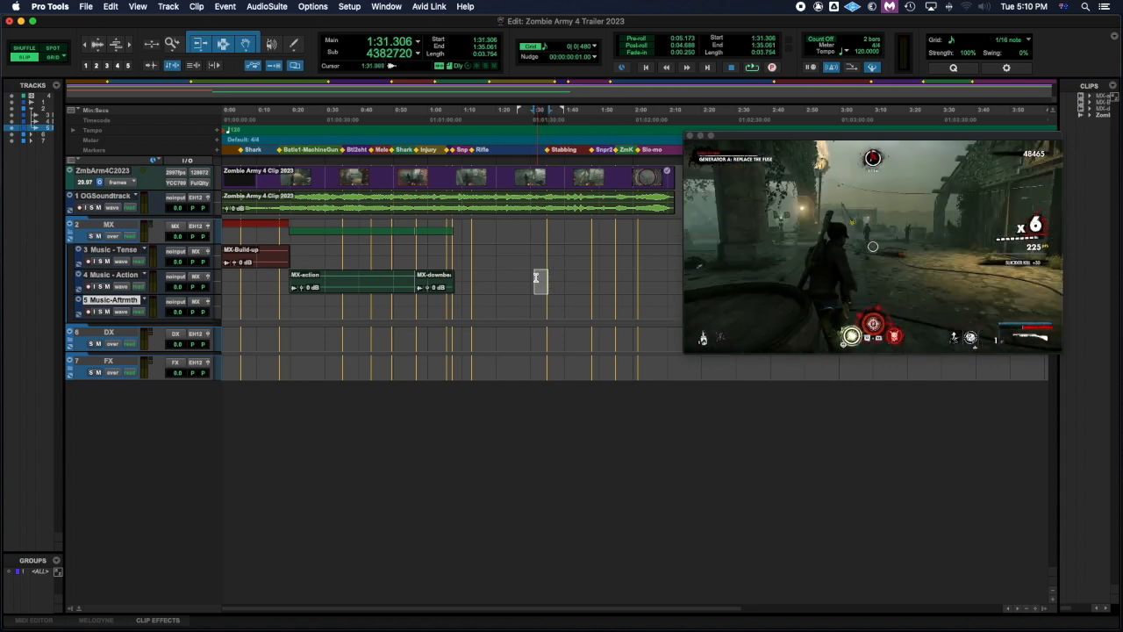
{"action": "left_click", "coordinate": [525, 278], "text": "shift"}
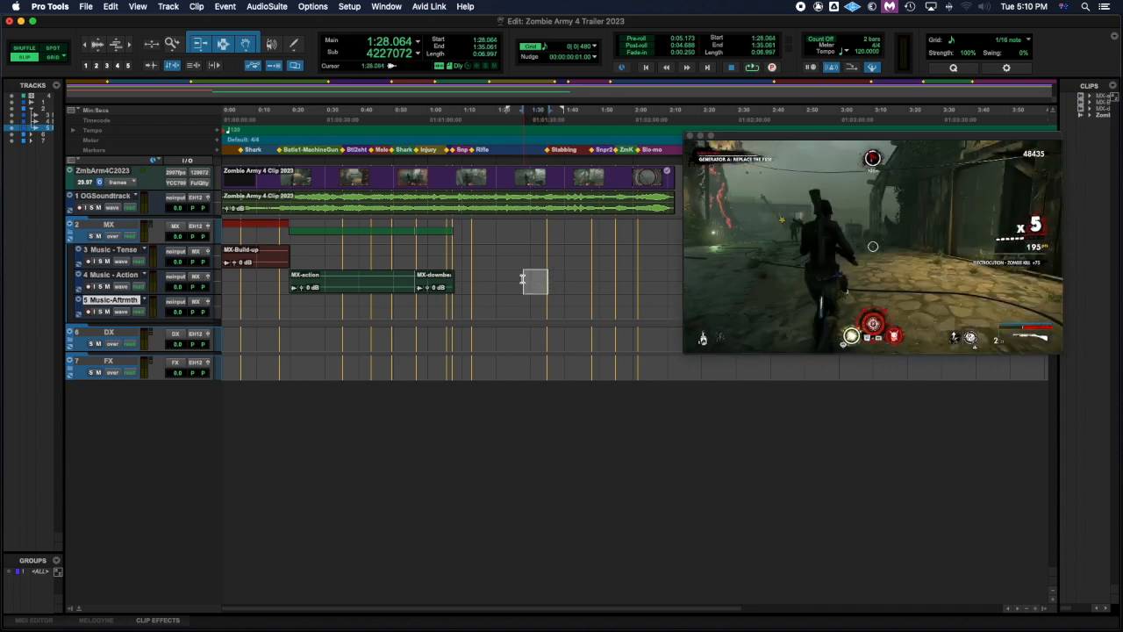
{"action": "left_click", "coordinate": [501, 278], "text": "shift"}
{"action": "left_click", "coordinate": [476, 279], "text": "shift"}
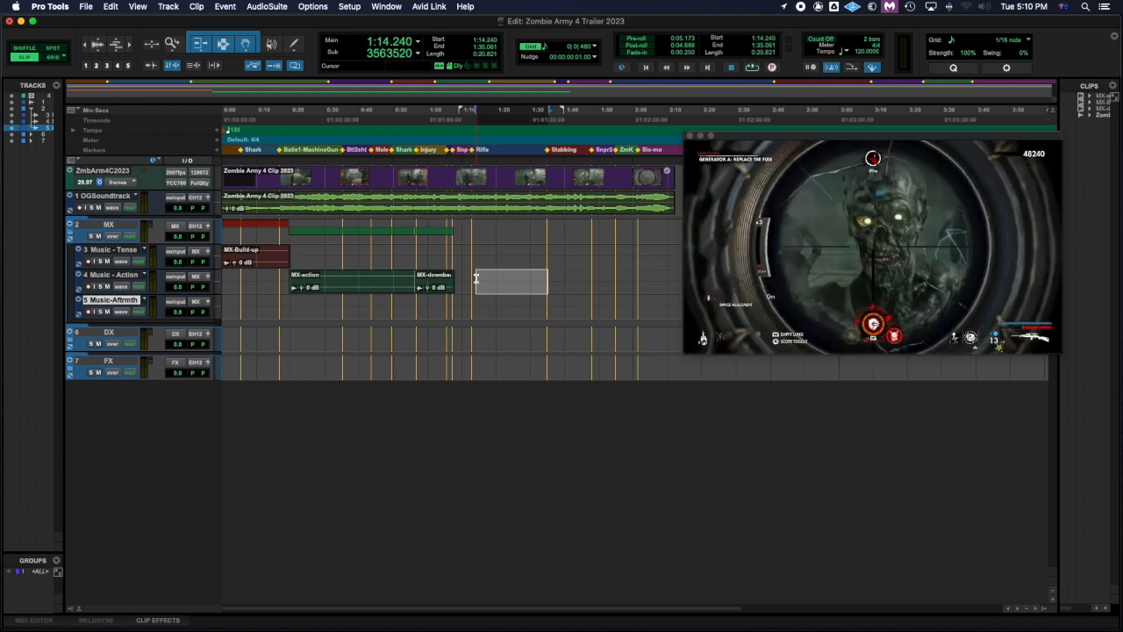
{"action": "key", "text": "alt+shift+Tab"}
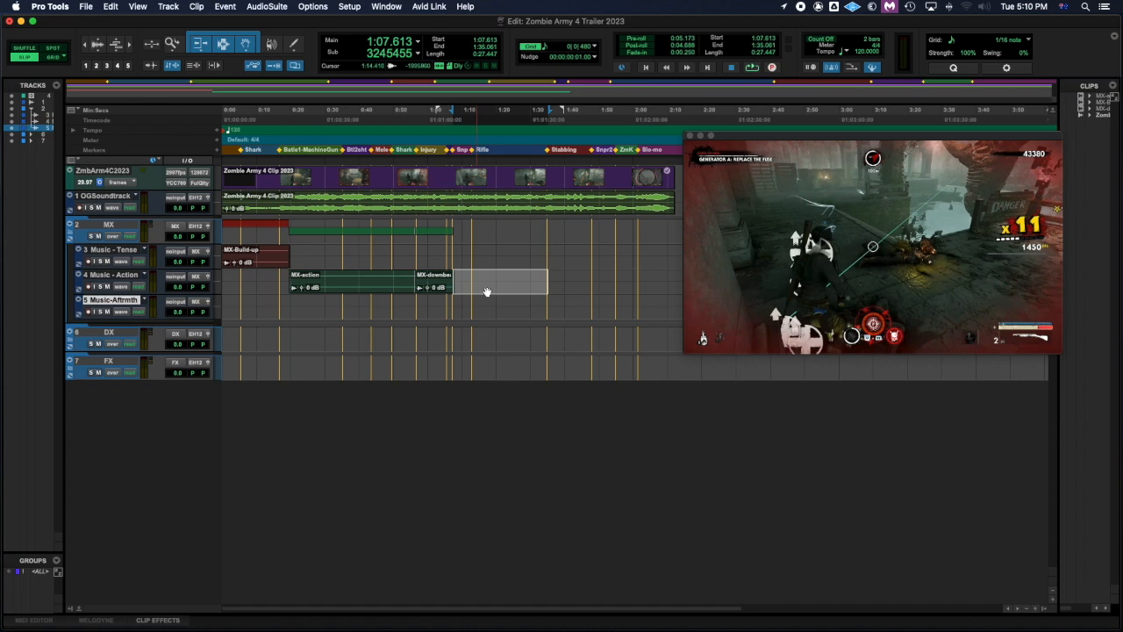
Create an empty clip group from the range up to the Stabbing marker and name it MX - Action.
{"action": "left_click", "coordinate": [533, 291]}
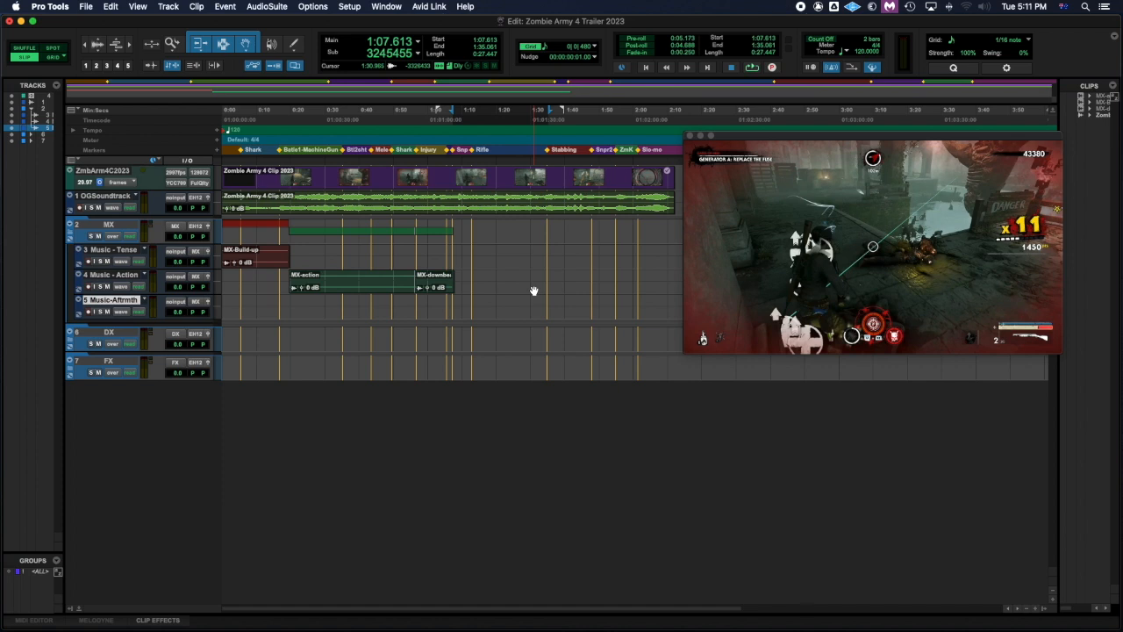
{"action": "left_click", "coordinate": [533, 290]}
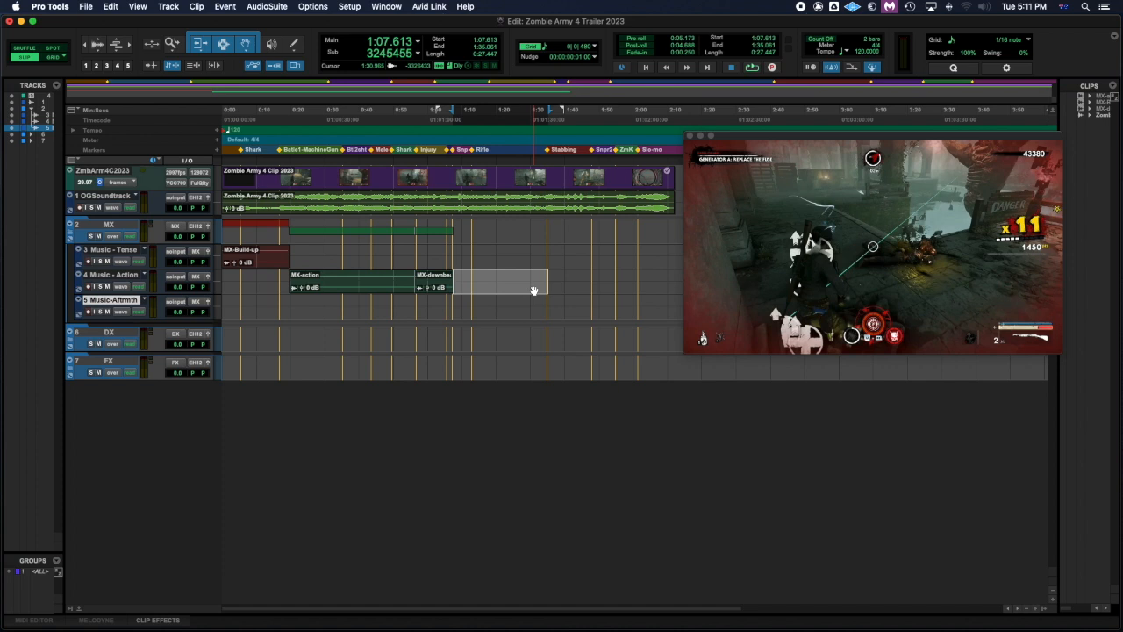
{"action": "left_click", "coordinate": [112, 6]}
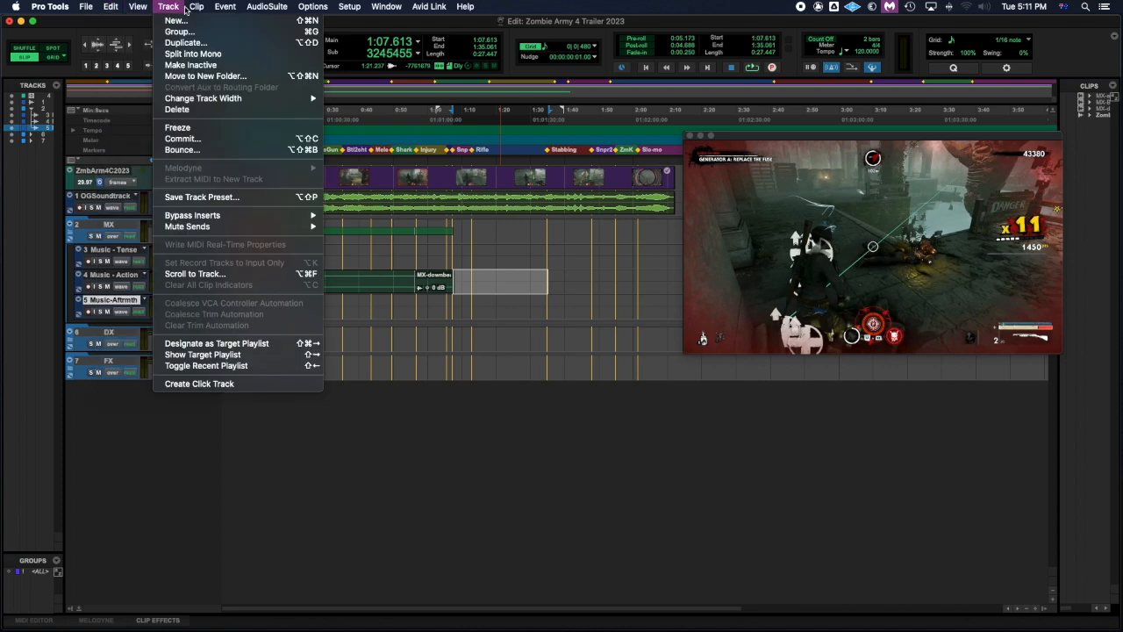
{"action": "mouse_move", "coordinate": [196, 7]}
{"action": "left_click", "coordinate": [209, 89]}
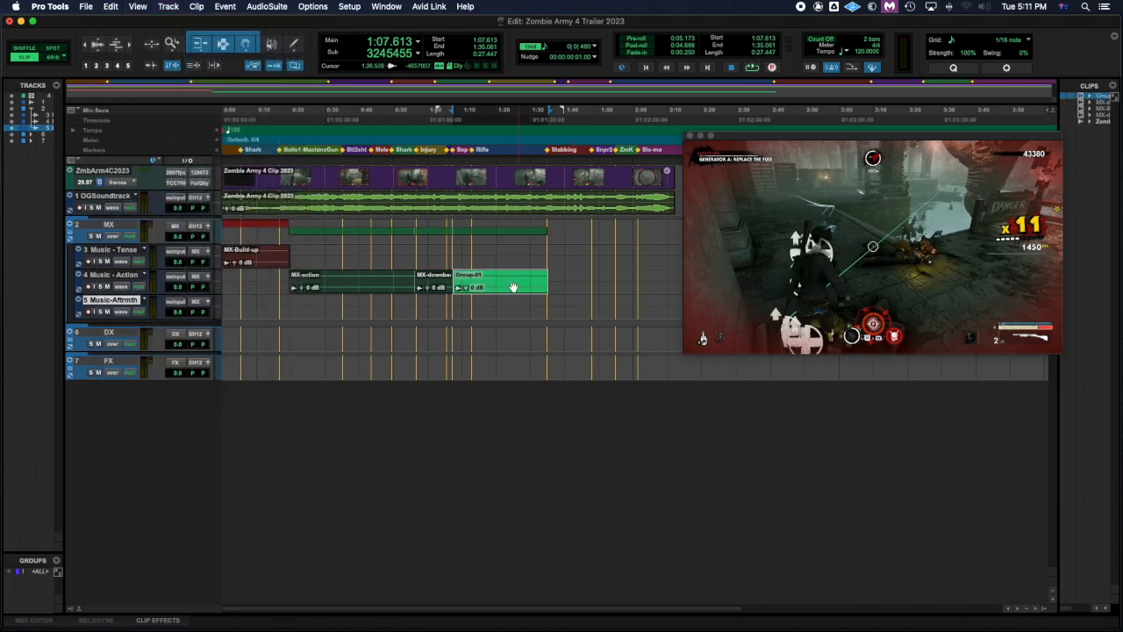
{"action": "double_click", "coordinate": [514, 289]}
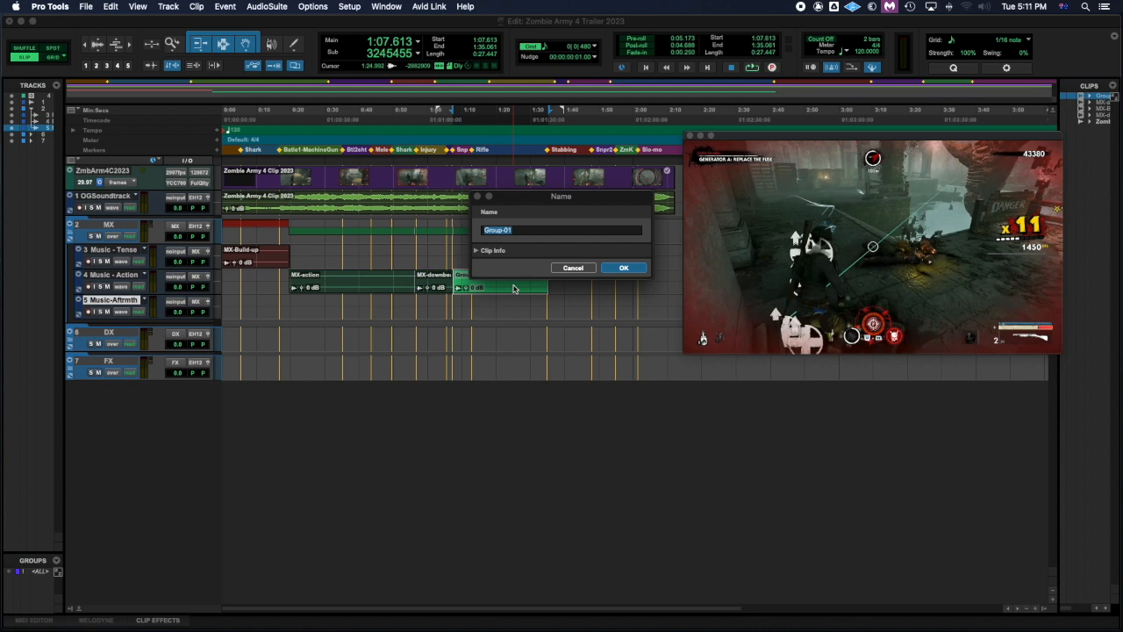
{"action": "type", "text": "MX - Action"}
{"action": "left_click", "coordinate": [634, 270]}
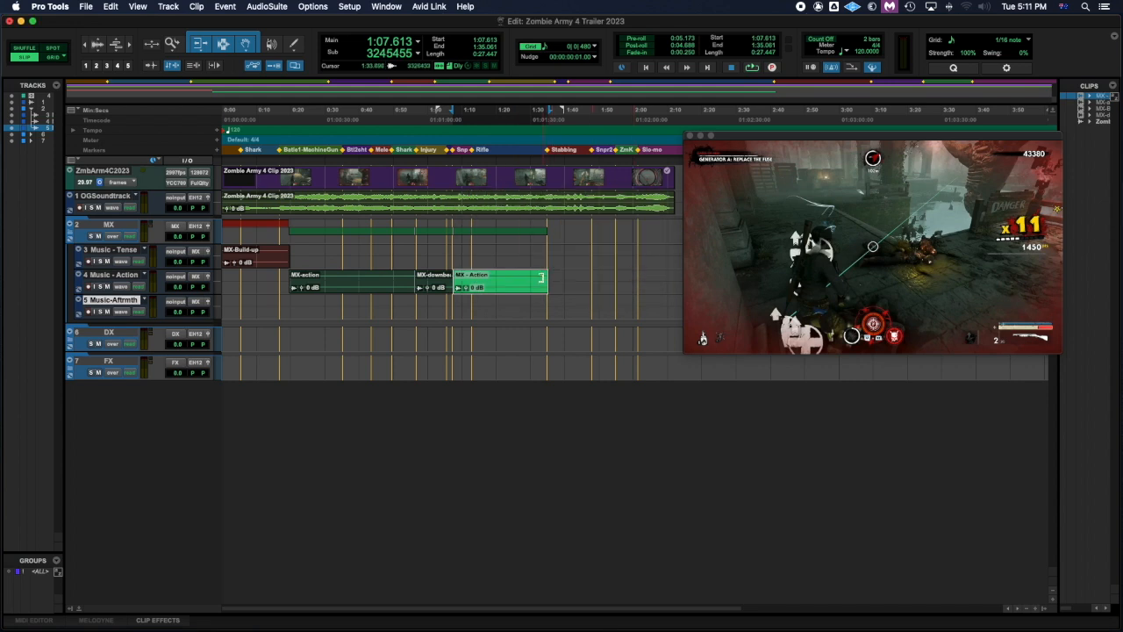
Play the trailer twice from about 1:33.4 to review the music around the Stabbing marker.
{"action": "left_click", "coordinate": [542, 303]}
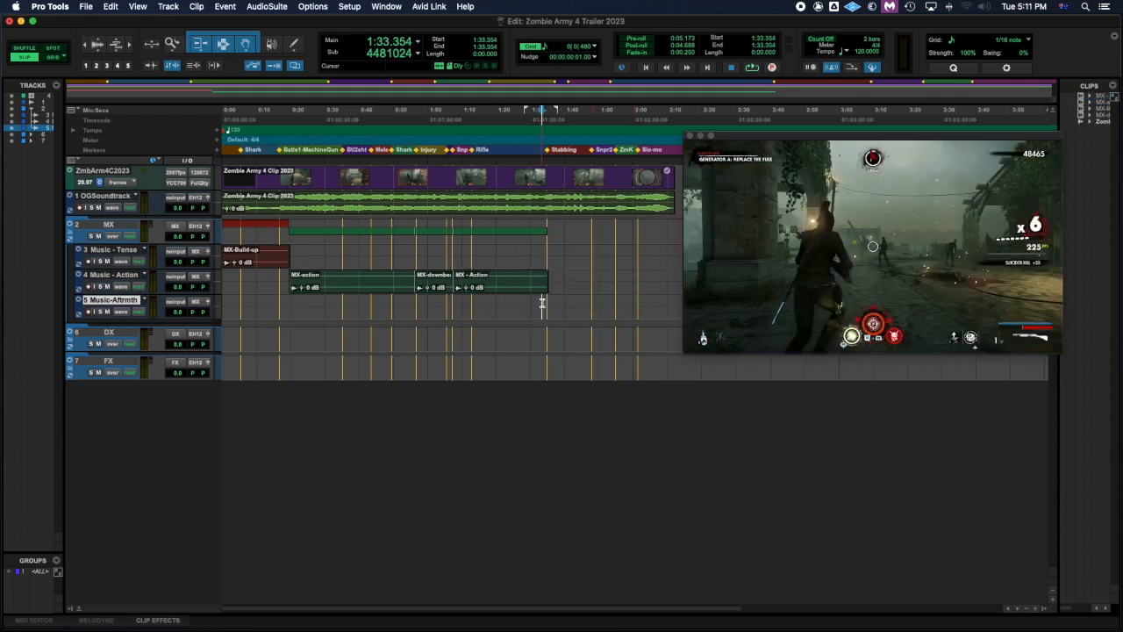
{"action": "key", "text": "space"}
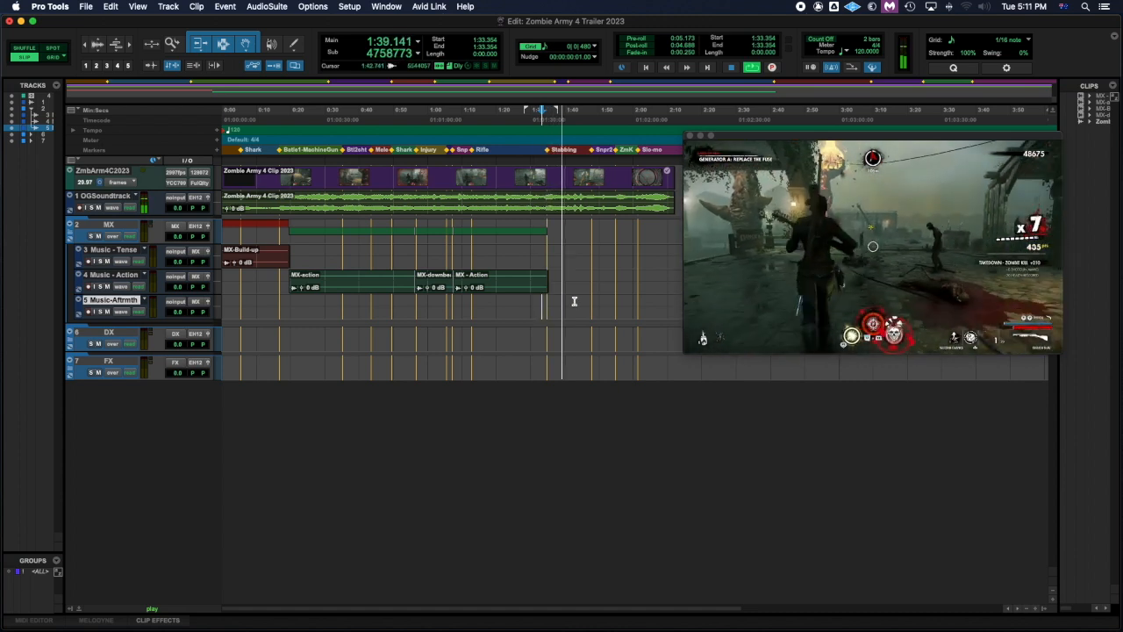
{"action": "key", "text": "space"}
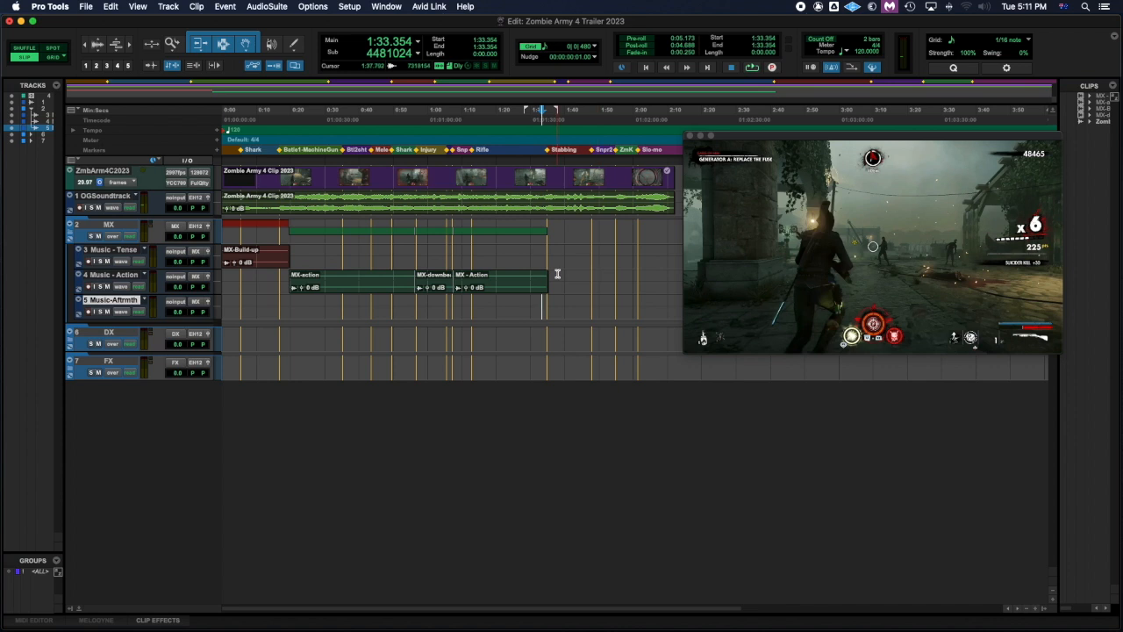
{"action": "key", "text": "space"}
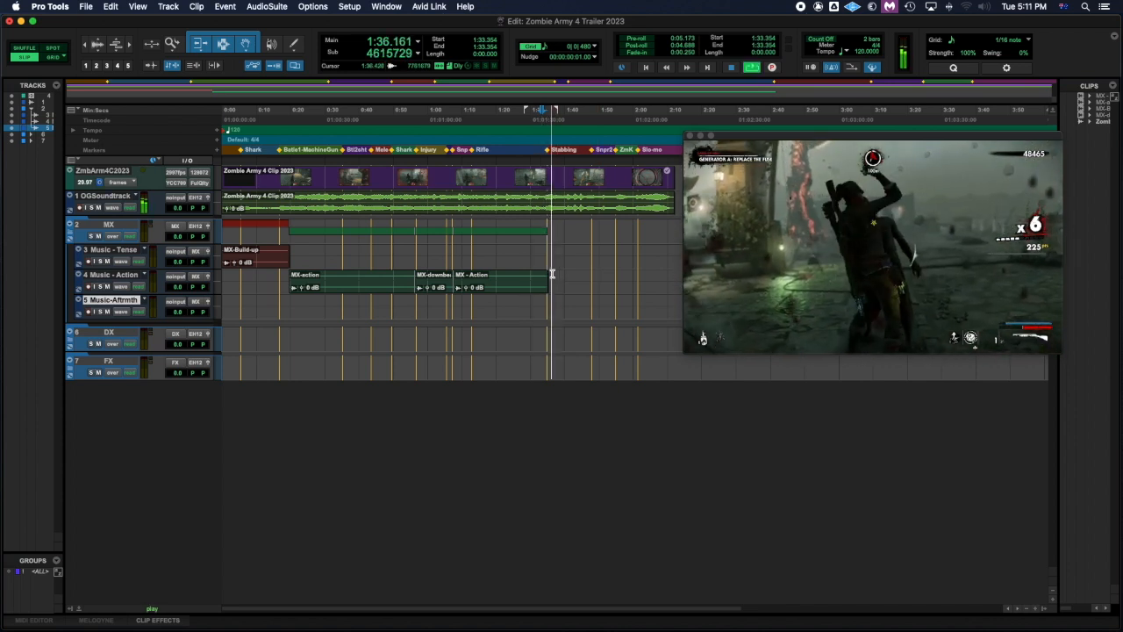
{"action": "key", "text": "space"}
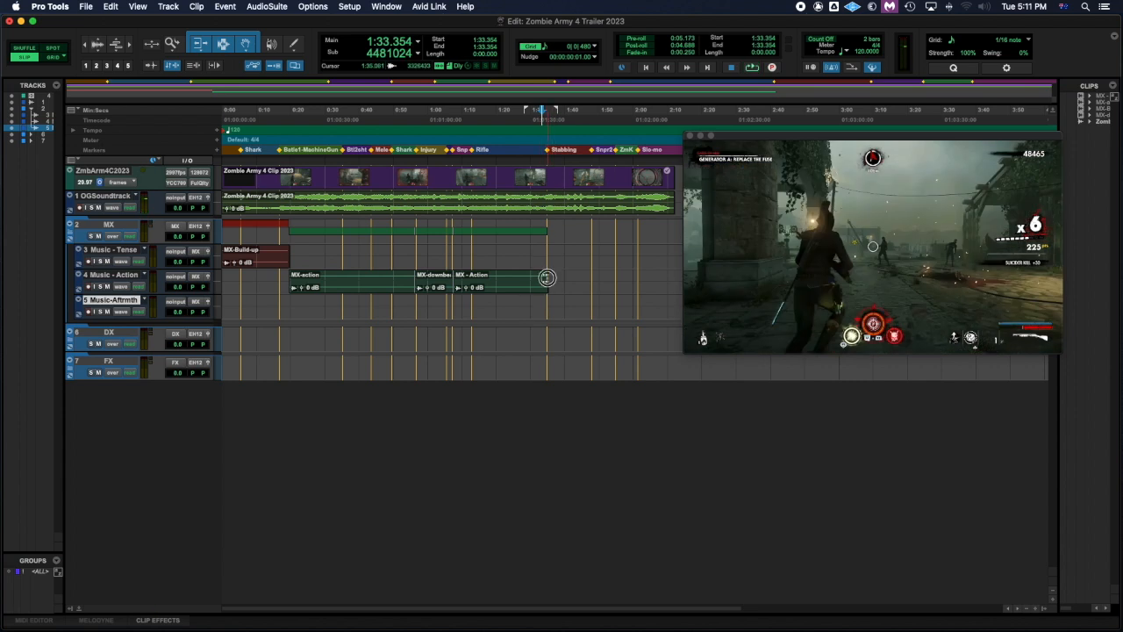
Trim the end of the MX - Action clip back to about 1:32.5, ahead of the Stabbing marker.
{"action": "left_click", "coordinate": [542, 279]}
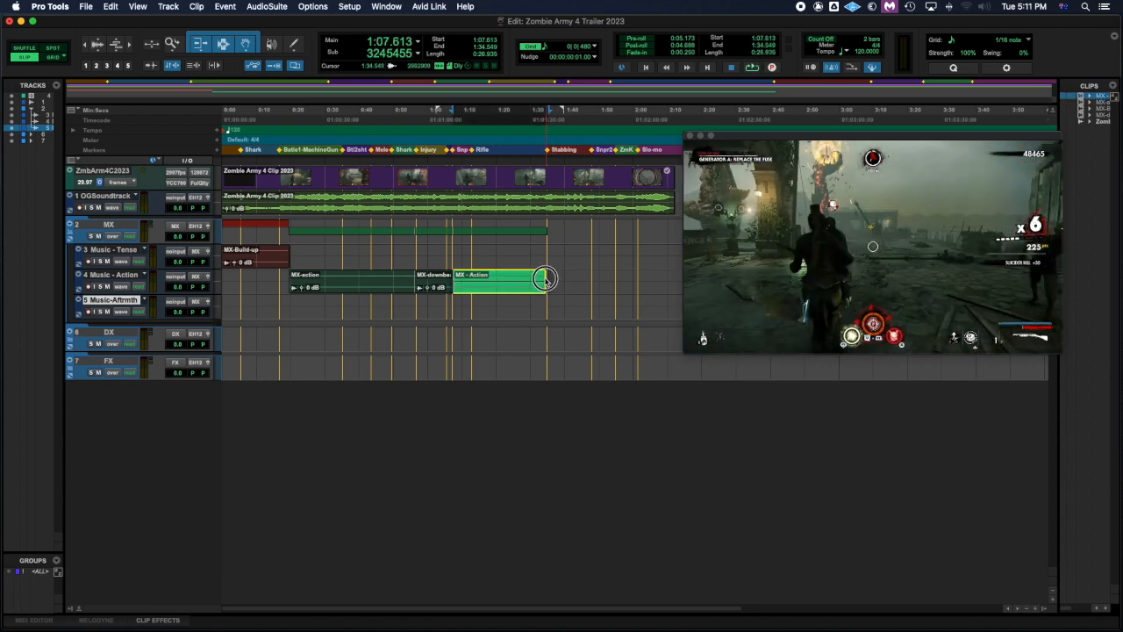
{"action": "left_click_drag", "start_coordinate": [543, 279], "coordinate": [544, 279]}
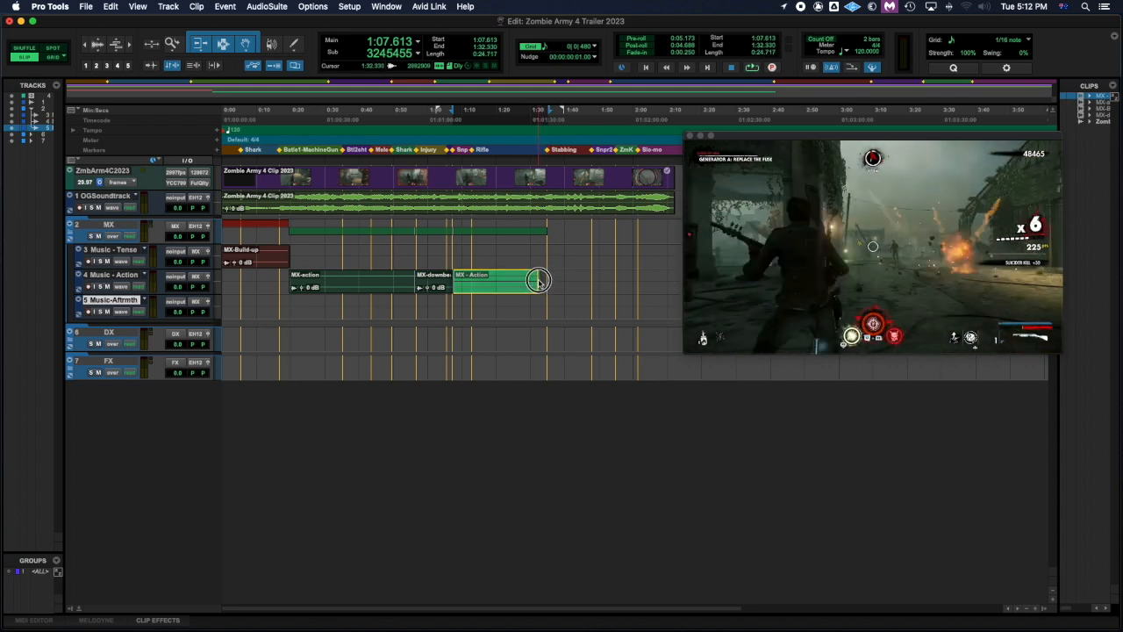
{"action": "left_click_drag", "start_coordinate": [544, 279], "coordinate": [537, 279]}
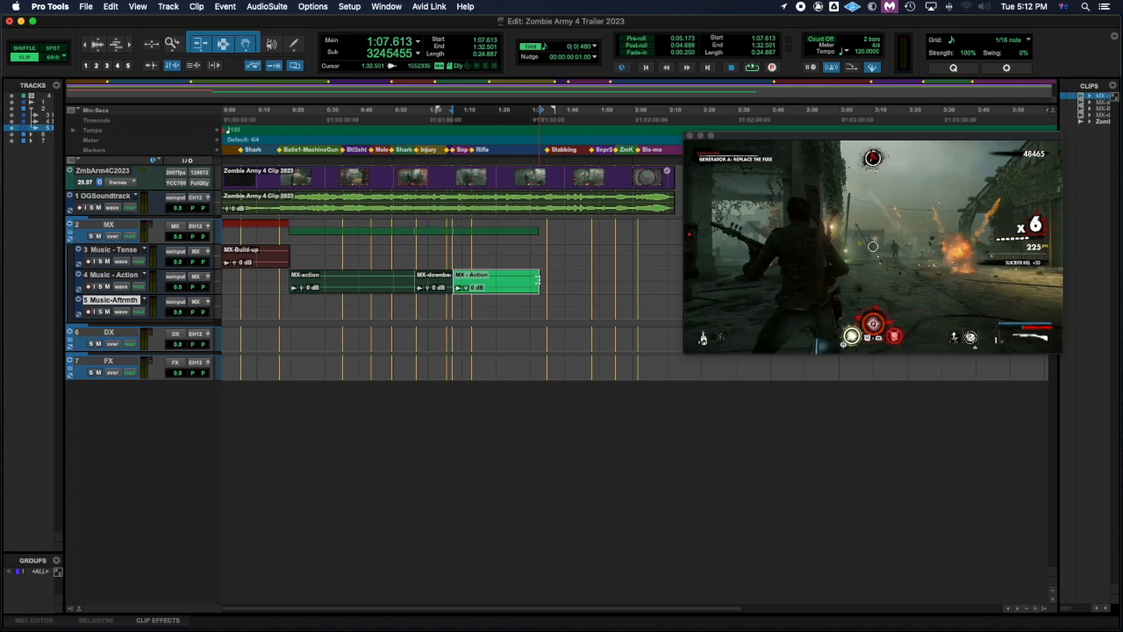
Select the range on Music - Action from the end of the MX - Action clip to about 1:37.1.
{"action": "left_click", "coordinate": [538, 272]}
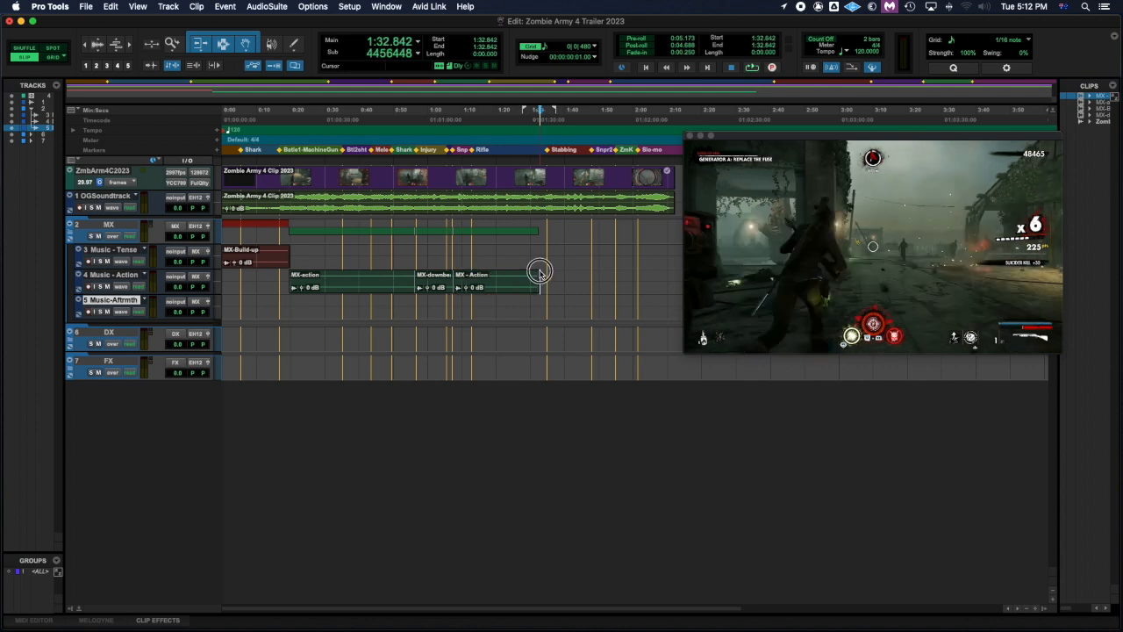
{"action": "left_click", "coordinate": [545, 274]}
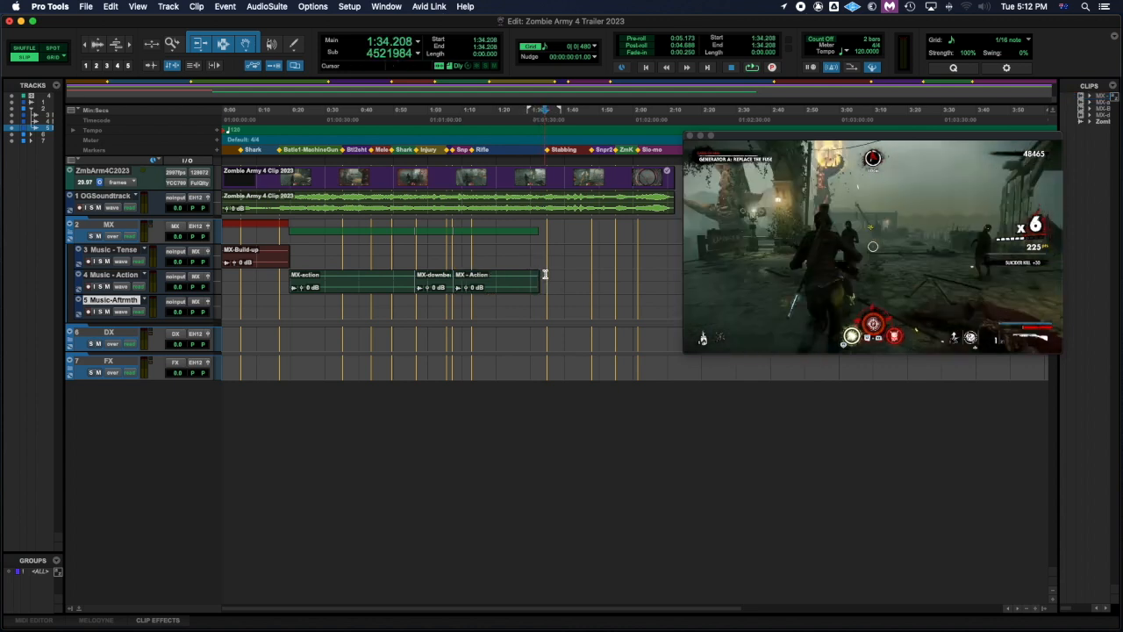
{"action": "left_click", "coordinate": [554, 279], "text": "shift"}
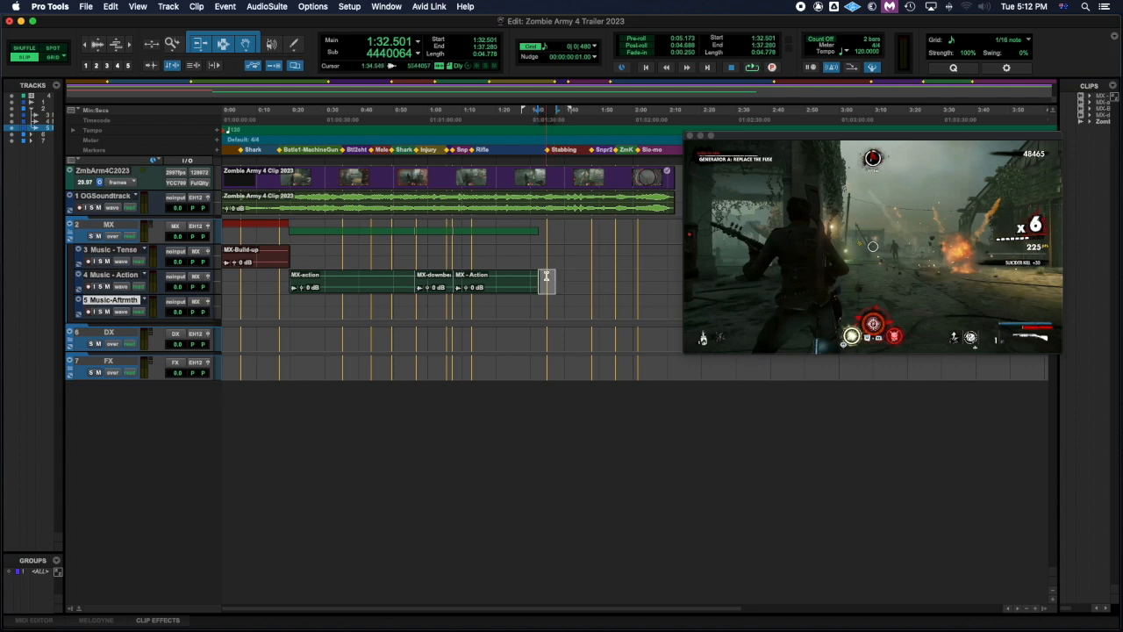
{"action": "left_click", "coordinate": [550, 277], "text": "shift"}
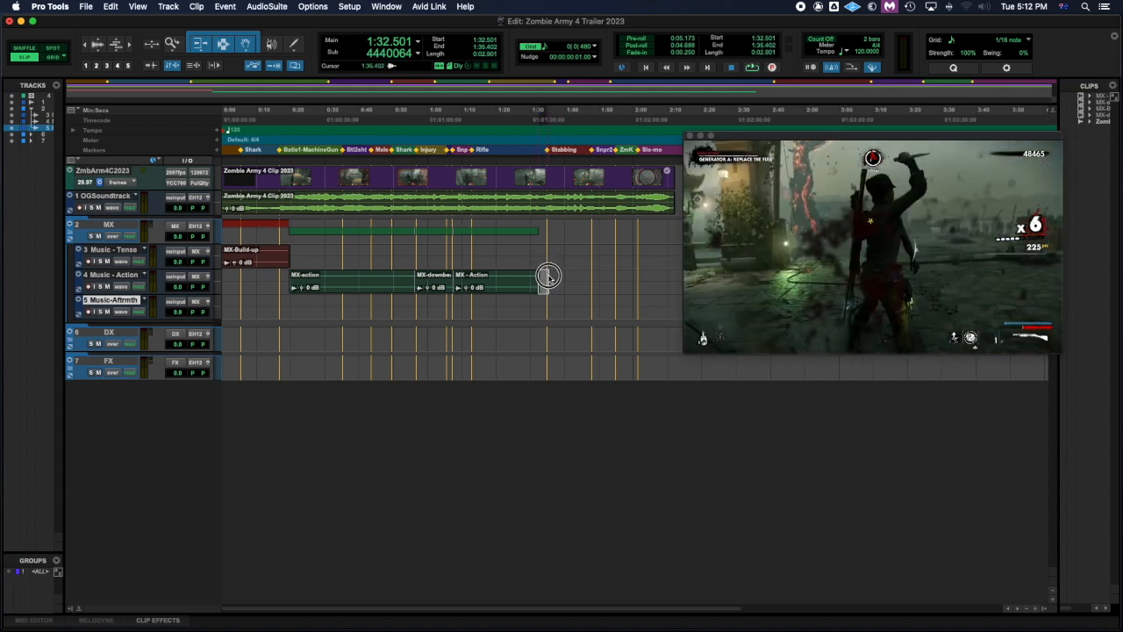
{"action": "left_click", "coordinate": [556, 278], "text": "shift"}
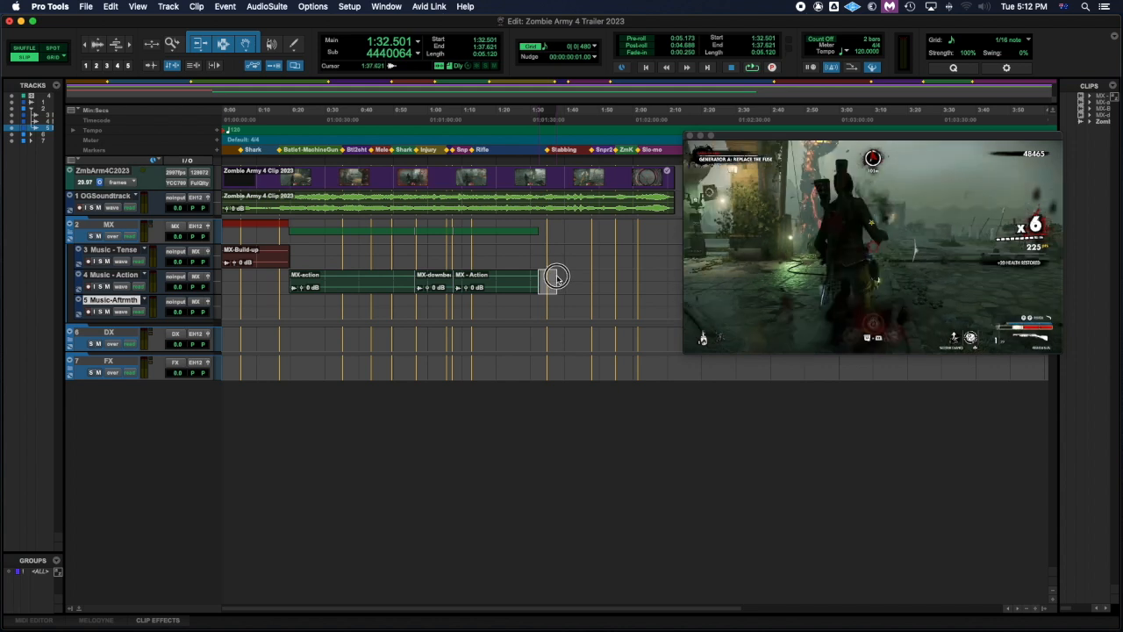
{"action": "left_click", "coordinate": [558, 278], "text": "shift"}
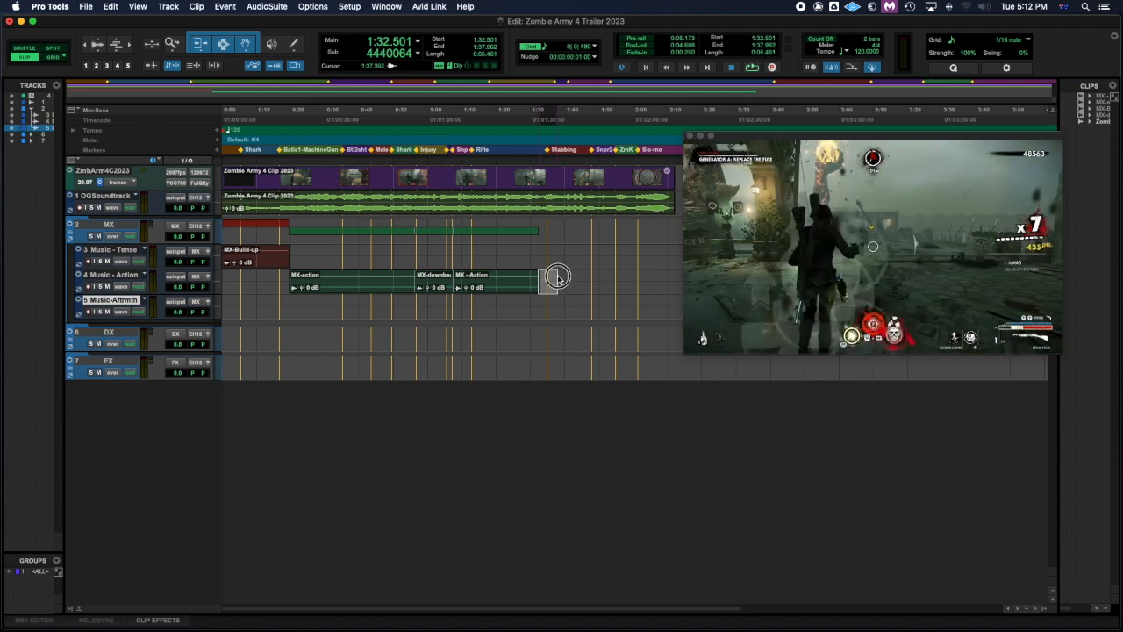
{"action": "left_click", "coordinate": [556, 278], "text": "shift"}
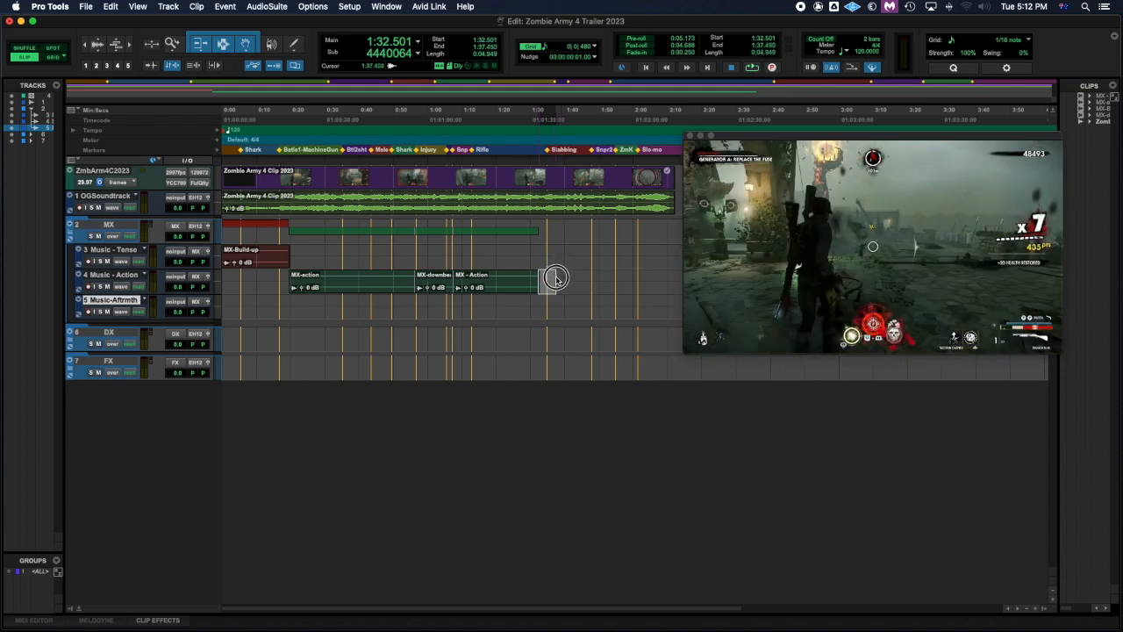
{"action": "left_click", "coordinate": [553, 278], "text": "shift"}
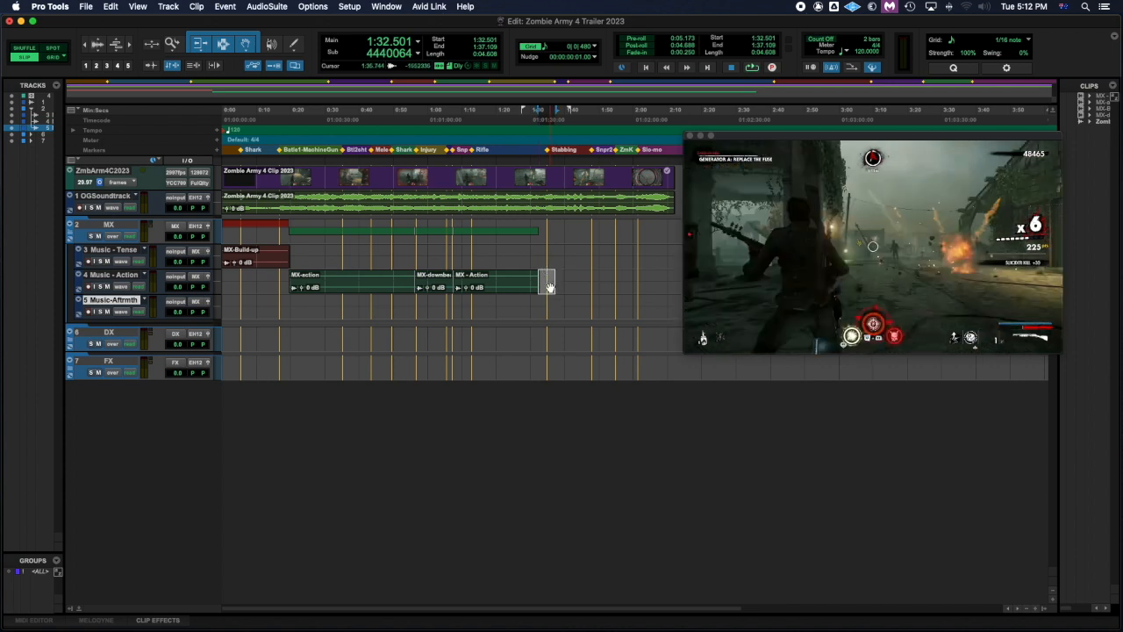
Create an empty clip group from the range spanning the Stabbing marker and name it MX-Action 2.
{"action": "key", "text": "super+alt+g"}
{"action": "double_click", "coordinate": [547, 287]}
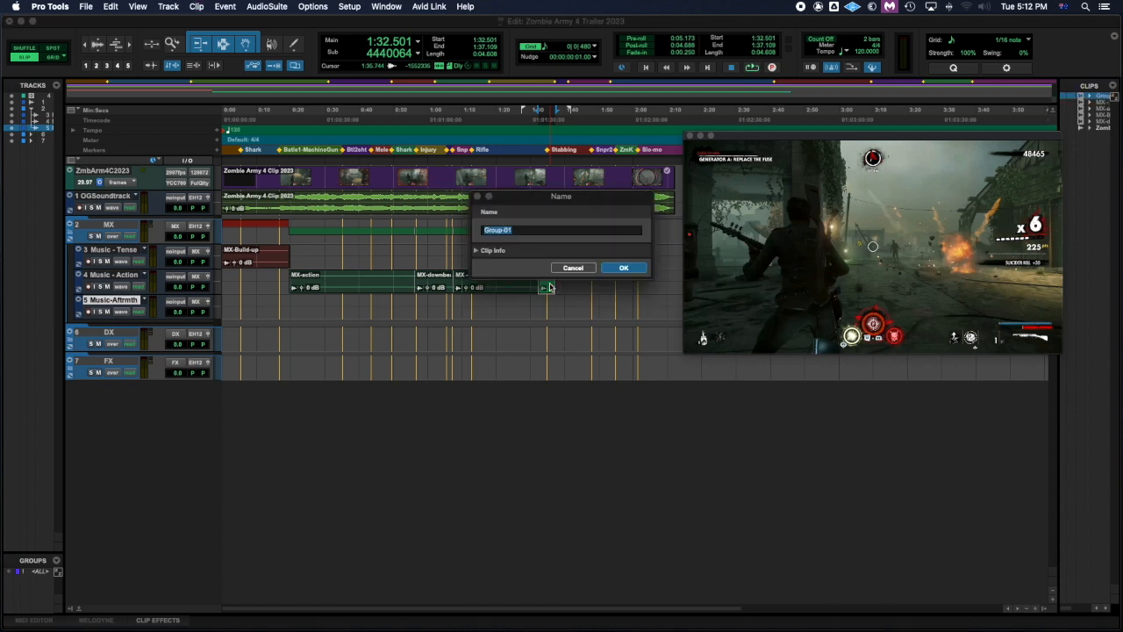
{"action": "type", "text": "MX-Action 2"}
{"action": "left_click", "coordinate": [624, 268]}
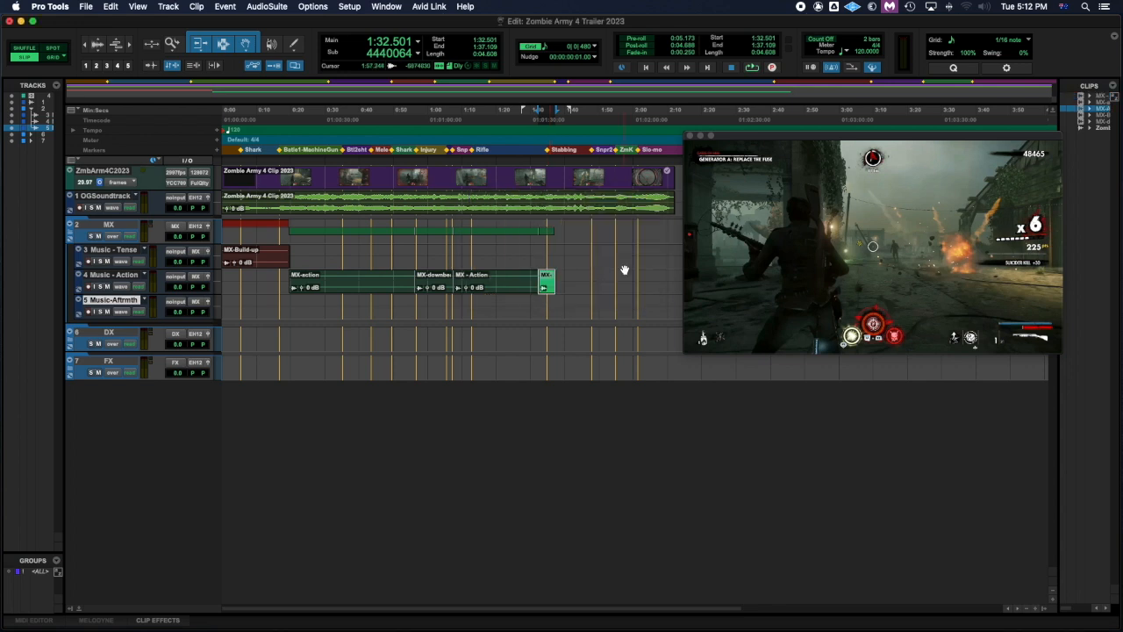
Select Music - Action from the end of the MX-Action 2 clip to about 1:41.2 and create an empty clip group there.
{"action": "left_click", "coordinate": [556, 279]}
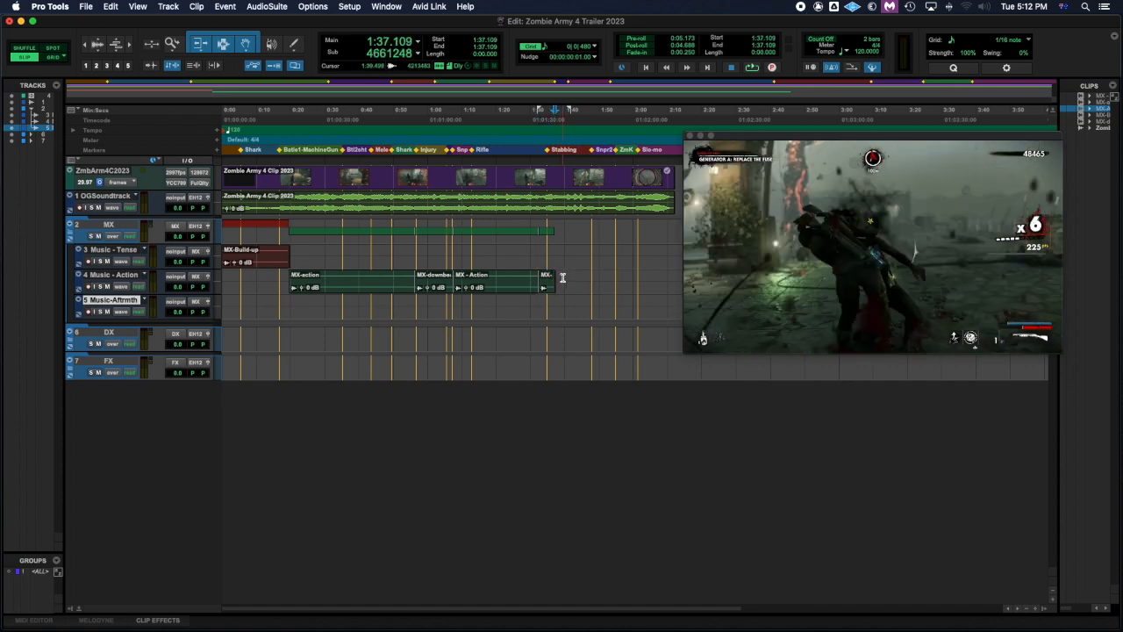
{"action": "left_click_drag", "start_coordinate": [556, 278], "coordinate": [567, 277]}
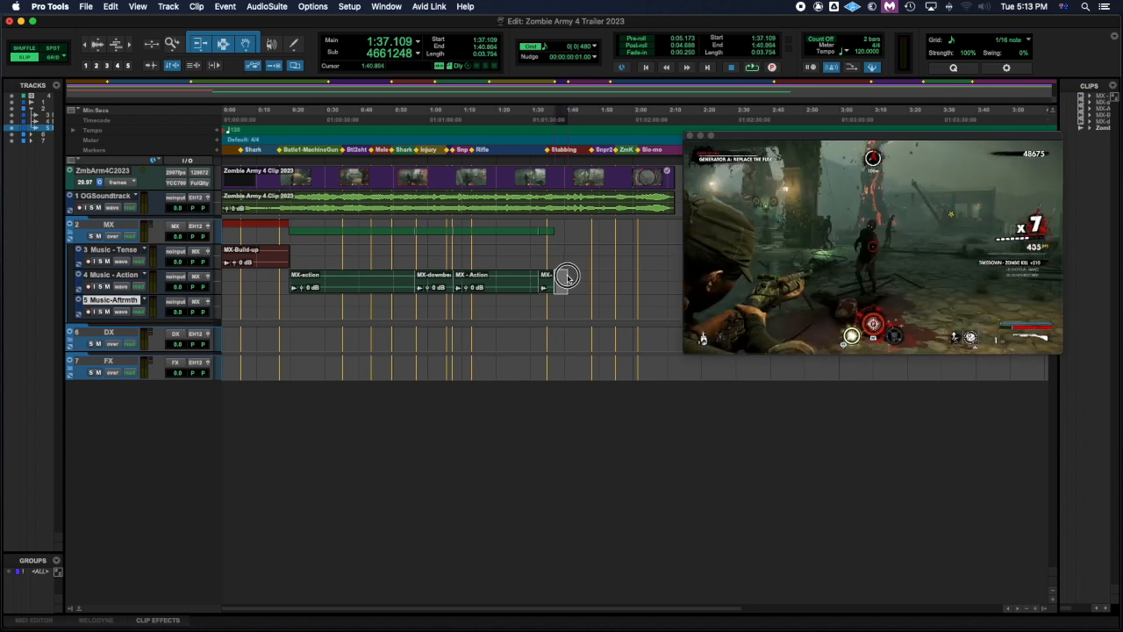
{"action": "left_click_drag", "start_coordinate": [567, 277], "coordinate": [567, 278]}
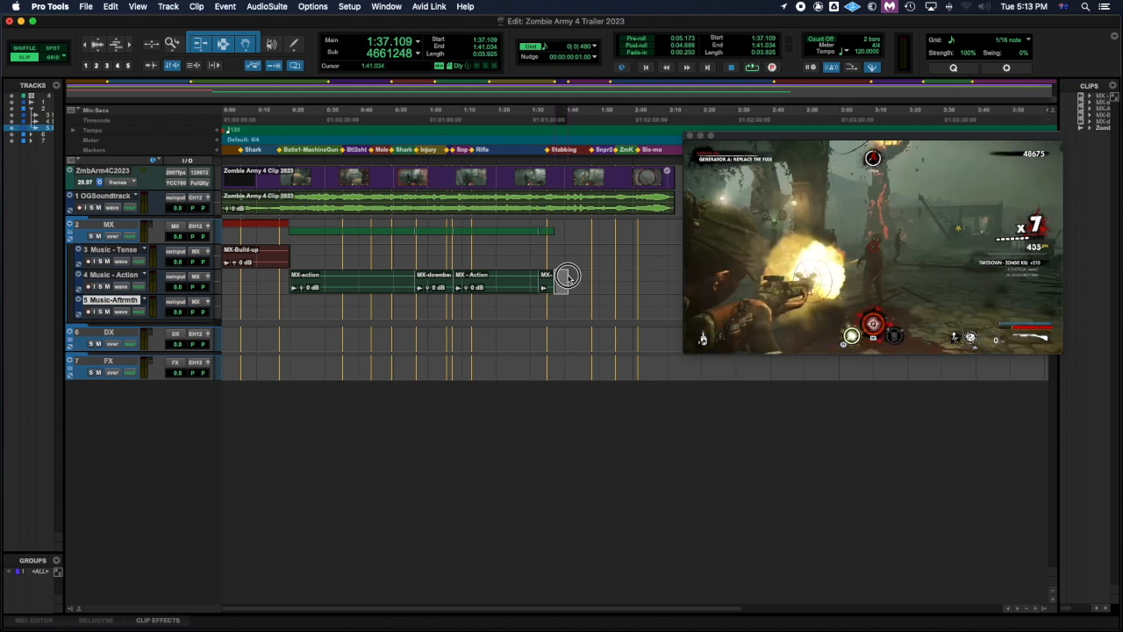
{"action": "left_click_drag", "start_coordinate": [566, 277], "coordinate": [568, 279]}
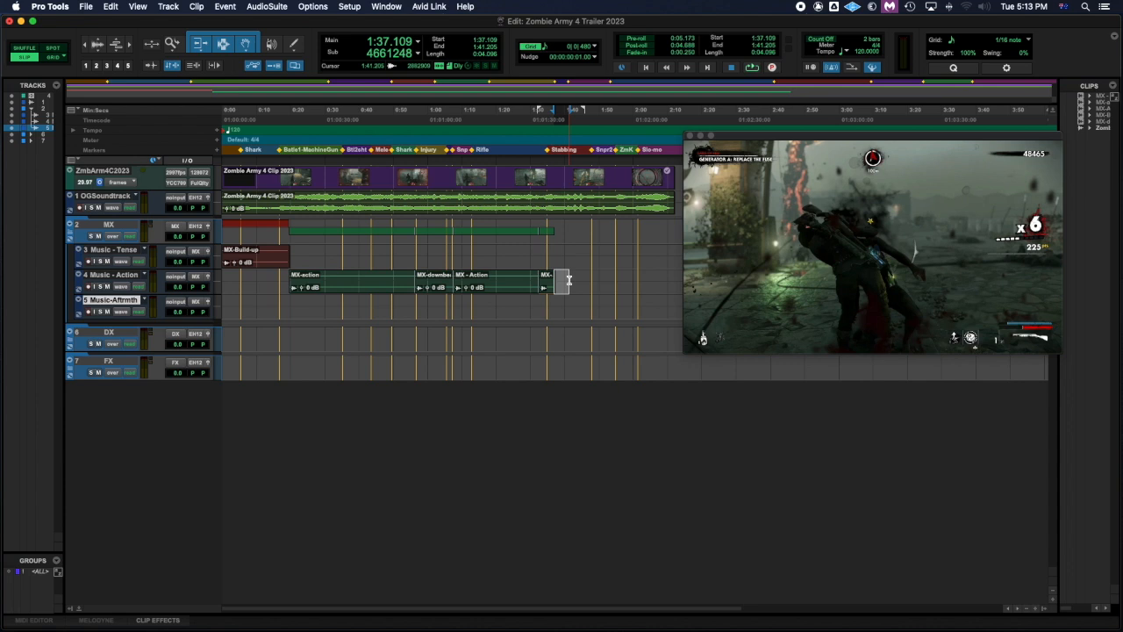
{"action": "key", "text": "alt+shift+3"}
Change the name of the clip group spanning the Stabbing marker to MX-Action 2-.
{"action": "double_click", "coordinate": [549, 288]}
{"action": "left_click", "coordinate": [539, 231]}
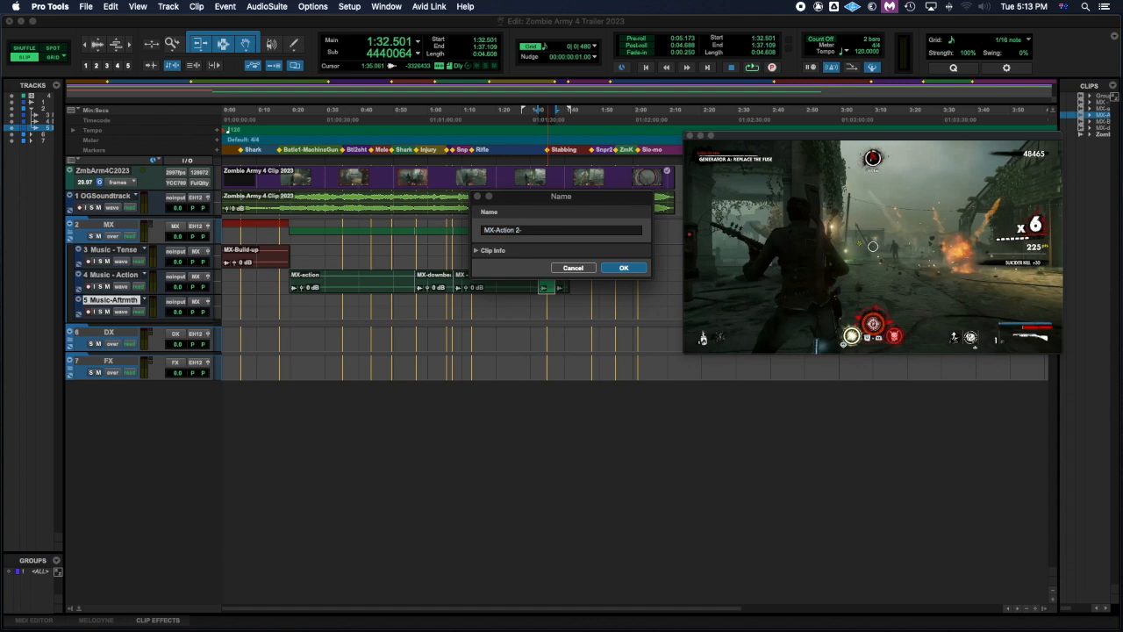
{"action": "left_click", "coordinate": [624, 267]}
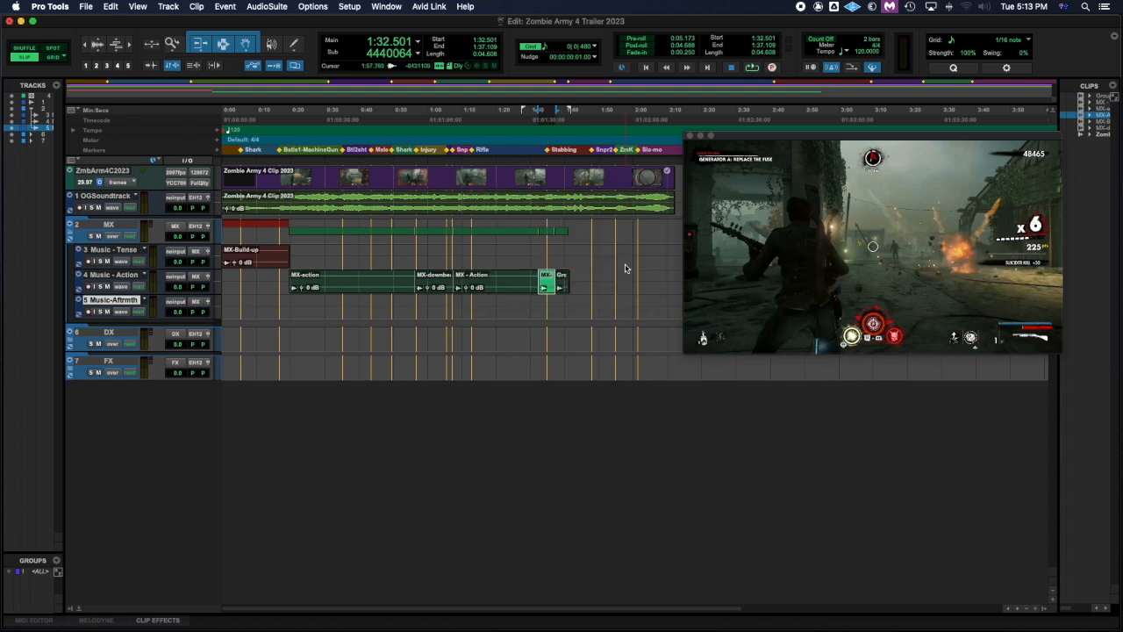
Give the clip group ending at about 1:41.2 a name beginning with MX-Re.
{"action": "left_click", "coordinate": [563, 288]}
{"action": "double_click", "coordinate": [562, 289]}
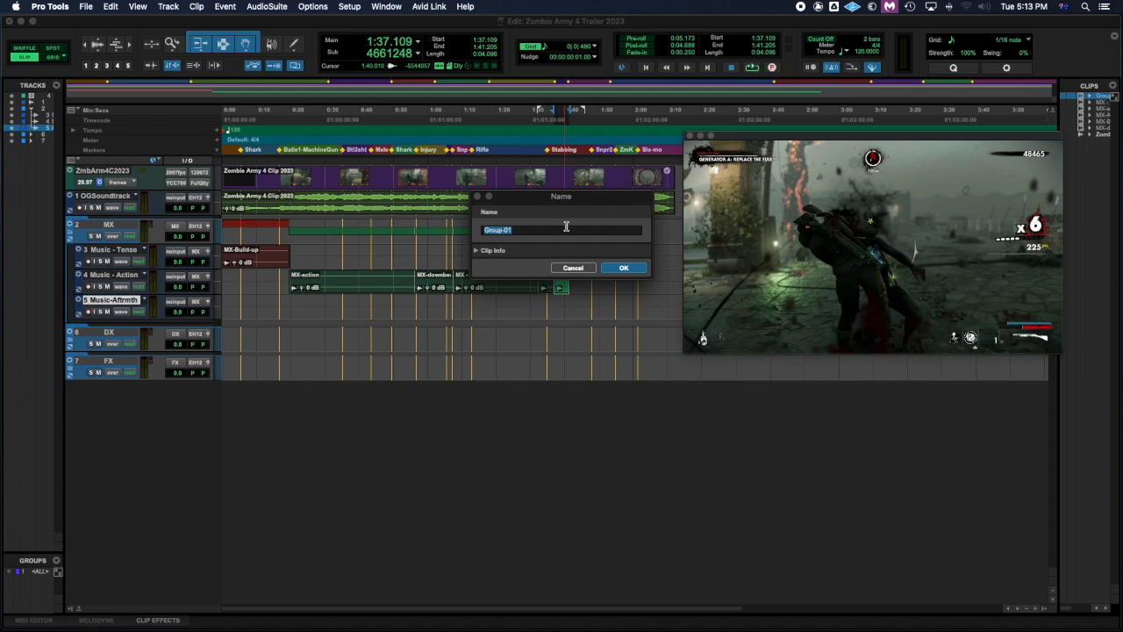
{"action": "type", "text": "MX-Re"}
{"action": "left_click", "coordinate": [624, 267]}
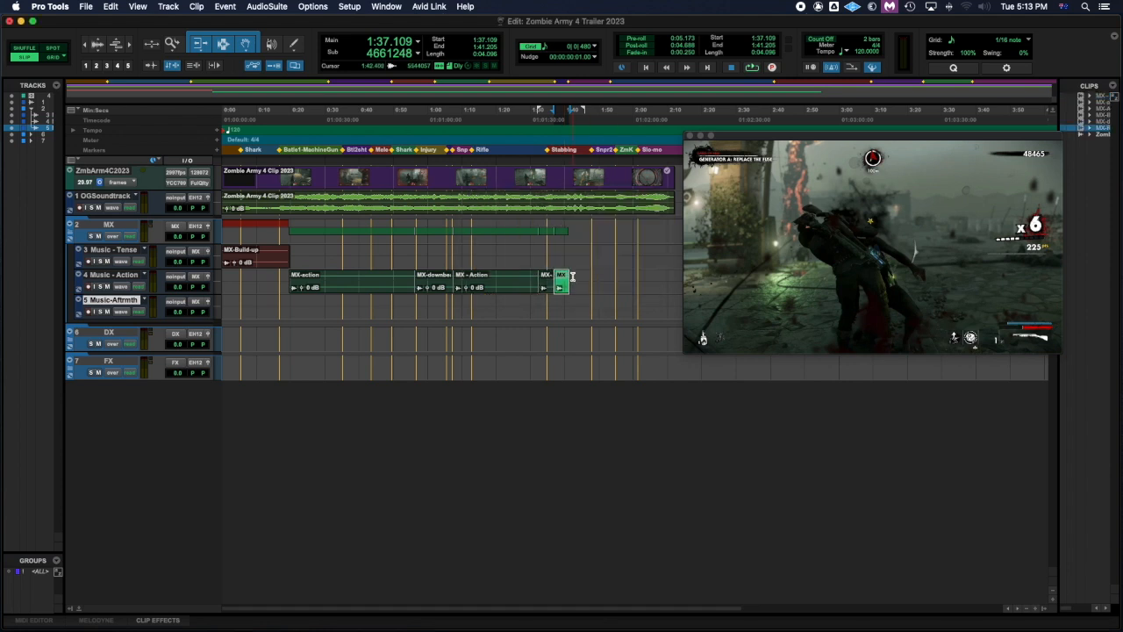
Play the trailer from about 1:41.2 and select Music - Action from the last clip's end to about 1:50.9.
{"action": "left_click", "coordinate": [571, 277]}
{"action": "key", "text": "space"}
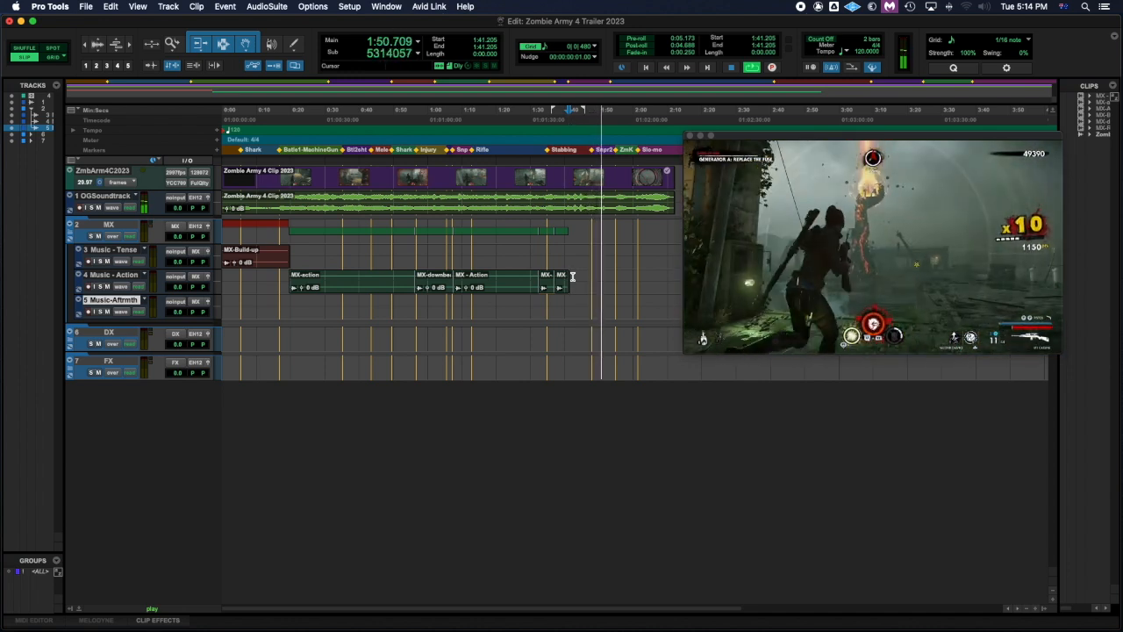
{"action": "key", "text": "space"}
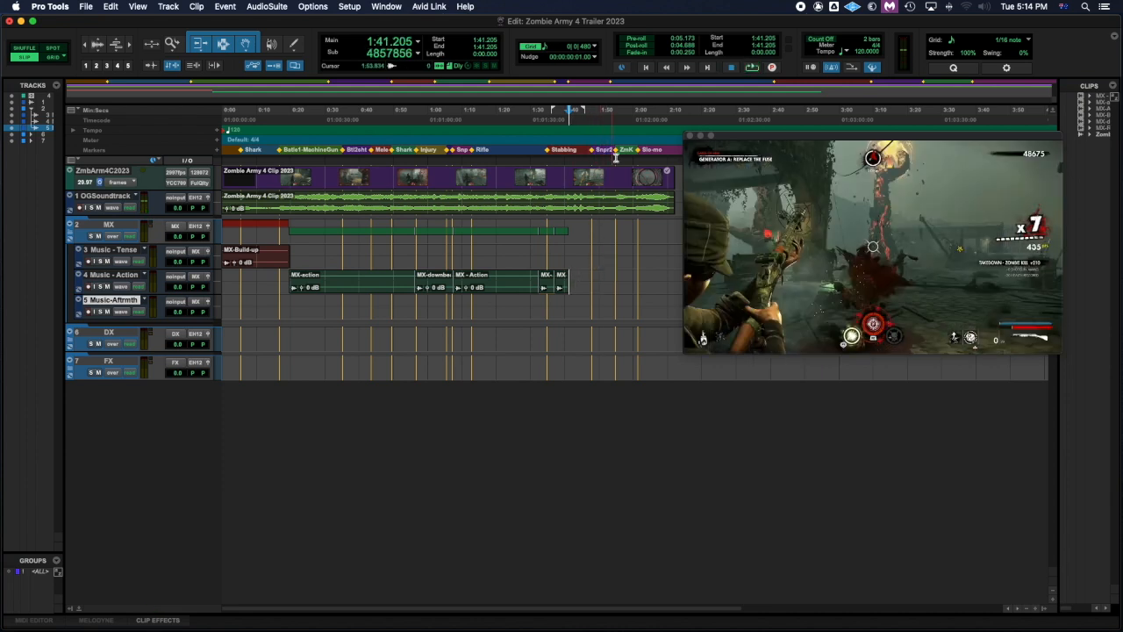
{"action": "left_click", "coordinate": [611, 277], "text": "shift"}
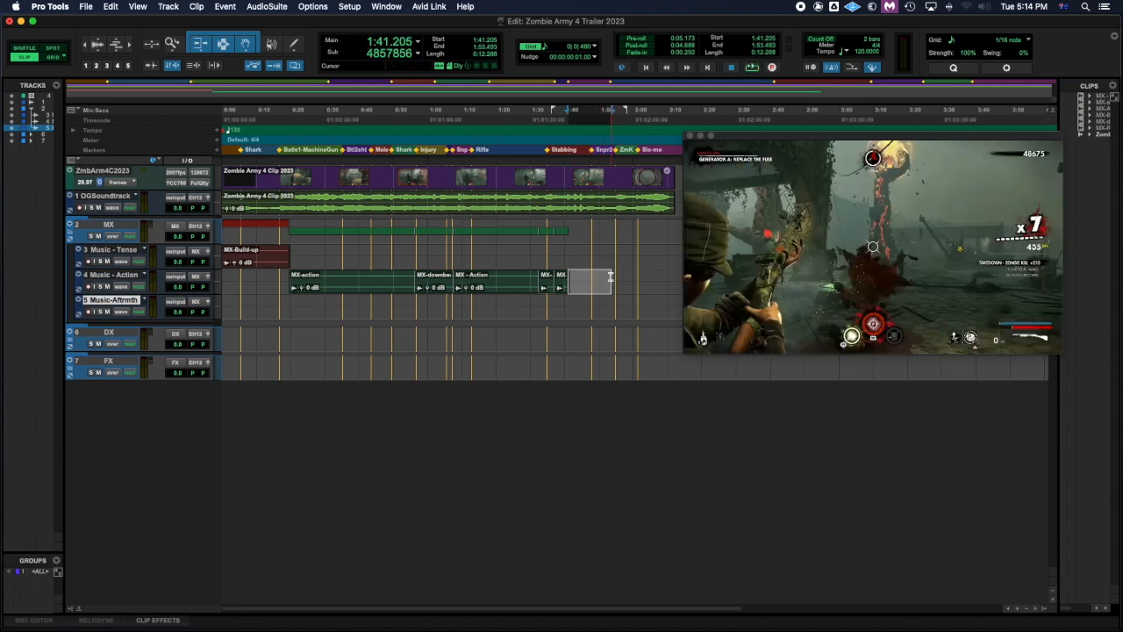
{"action": "left_click", "coordinate": [612, 277], "text": "shift"}
{"action": "left_click", "coordinate": [615, 277], "text": "shift"}
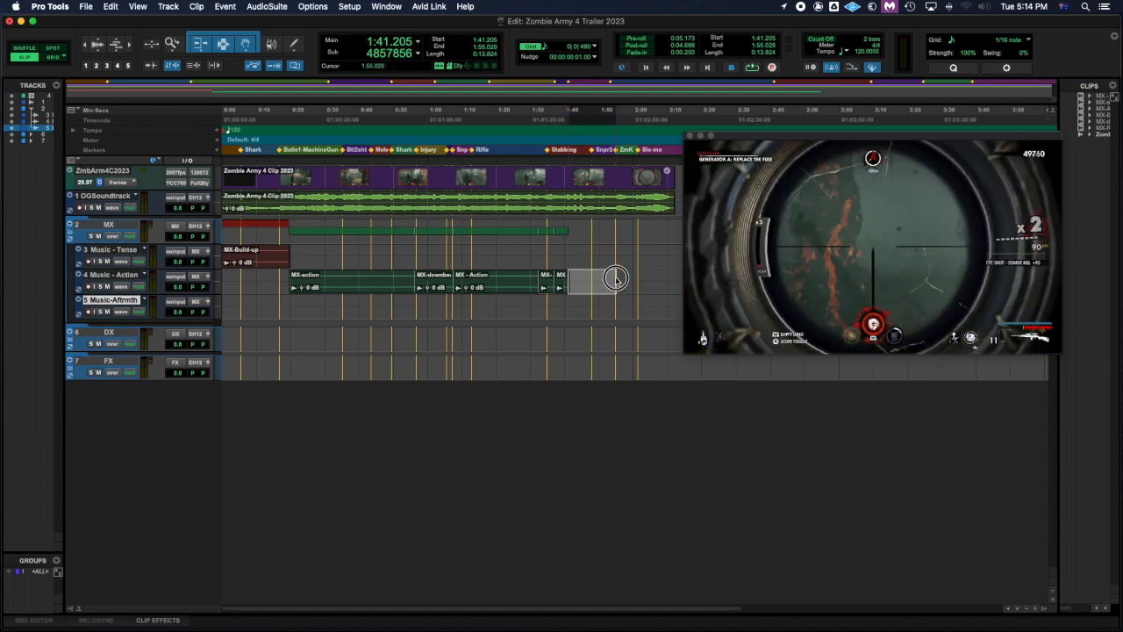
{"action": "left_click", "coordinate": [607, 277], "text": "shift"}
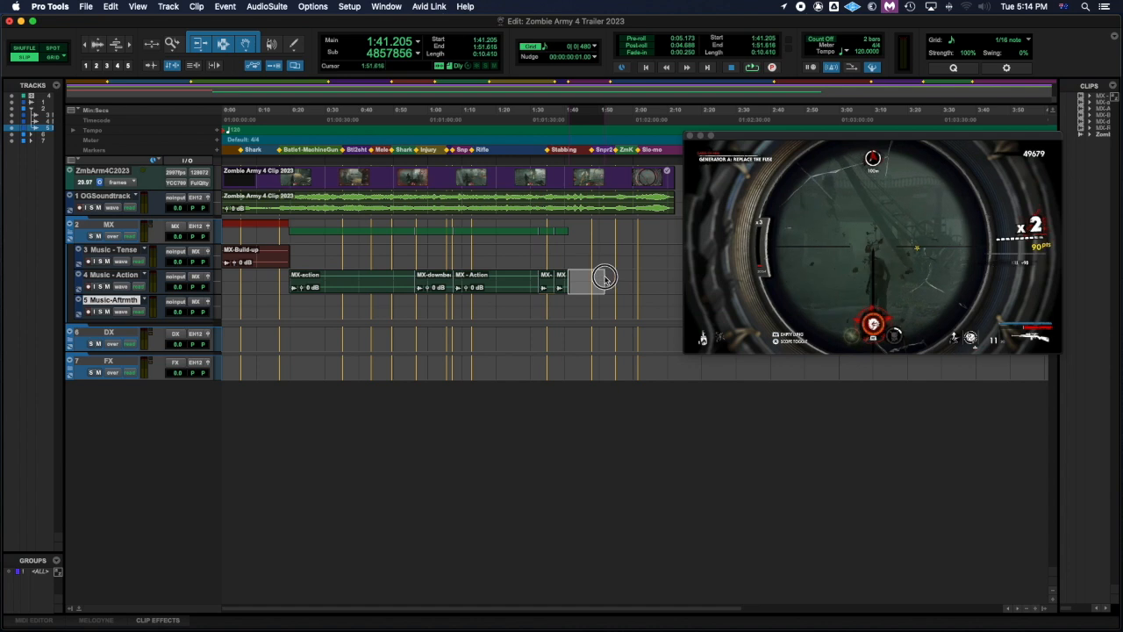
{"action": "left_click", "coordinate": [602, 277], "text": "shift"}
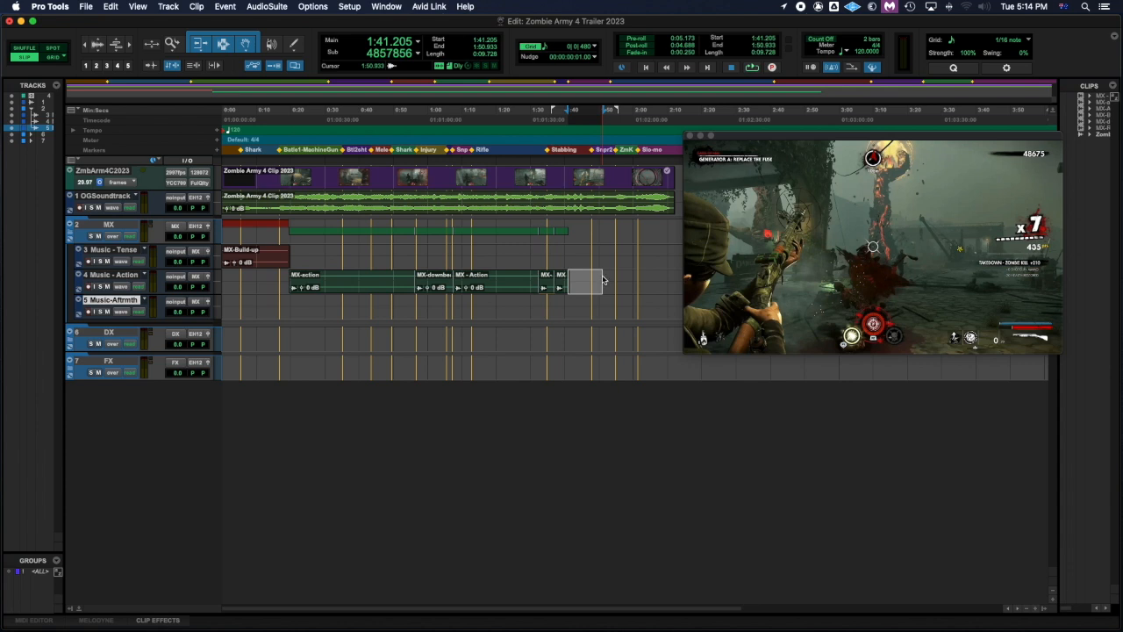
Create an empty clip group from the range ending at about 1:50.9 and name it MX Action.
{"action": "key", "text": "alt+super+g"}
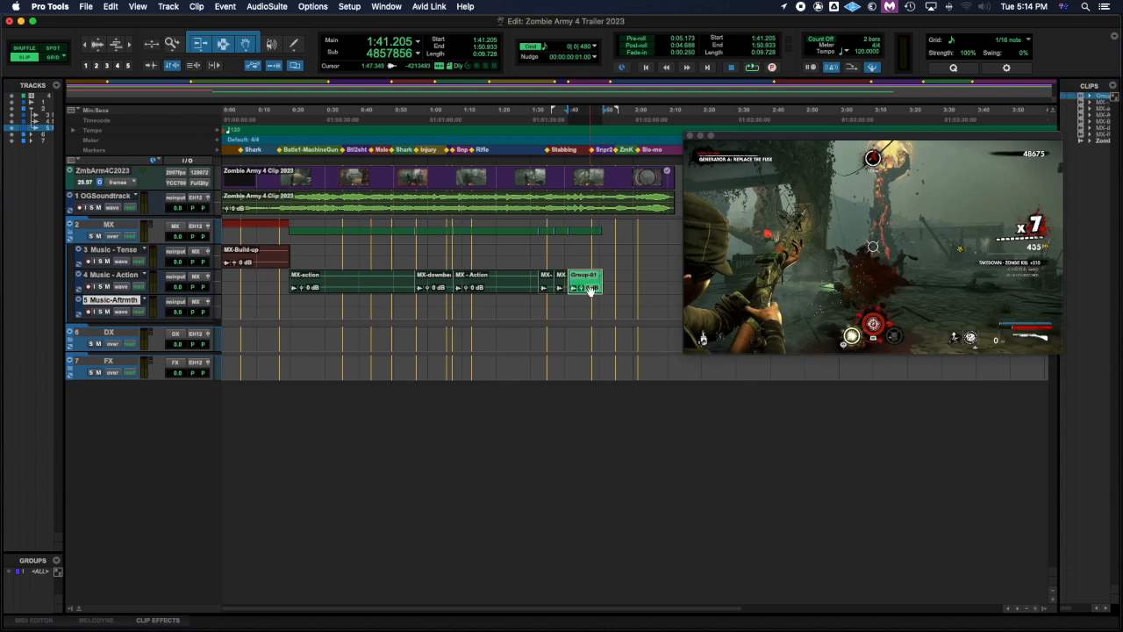
{"action": "double_click", "coordinate": [591, 291]}
{"action": "type", "text": "MX Action"}
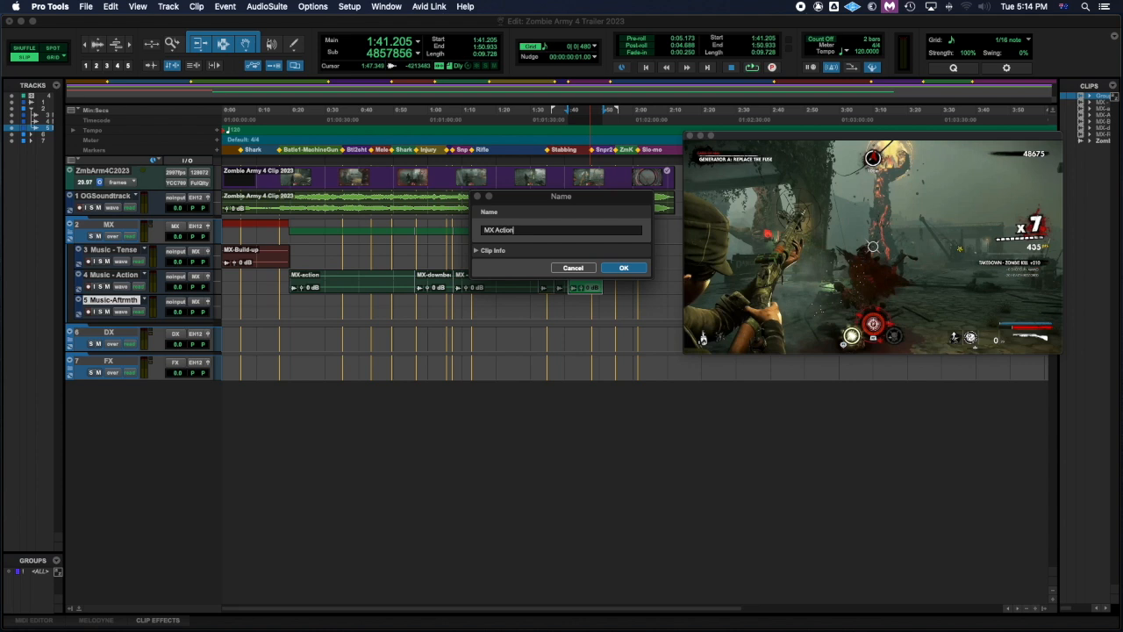
{"action": "key", "text": "Return"}
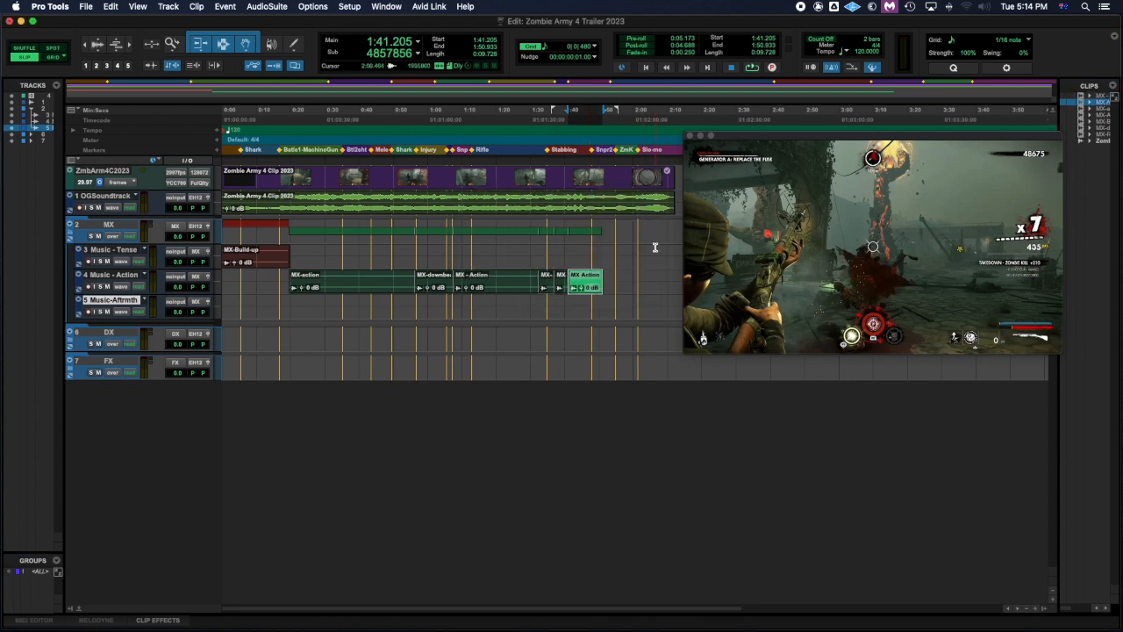
Create an empty clip group on Music - Action from about 1:50.9 to 2:12.6 and name it MX - Aftermath.
{"action": "left_click", "coordinate": [605, 278]}
{"action": "left_click_drag", "start_coordinate": [604, 278], "coordinate": [676, 297]}
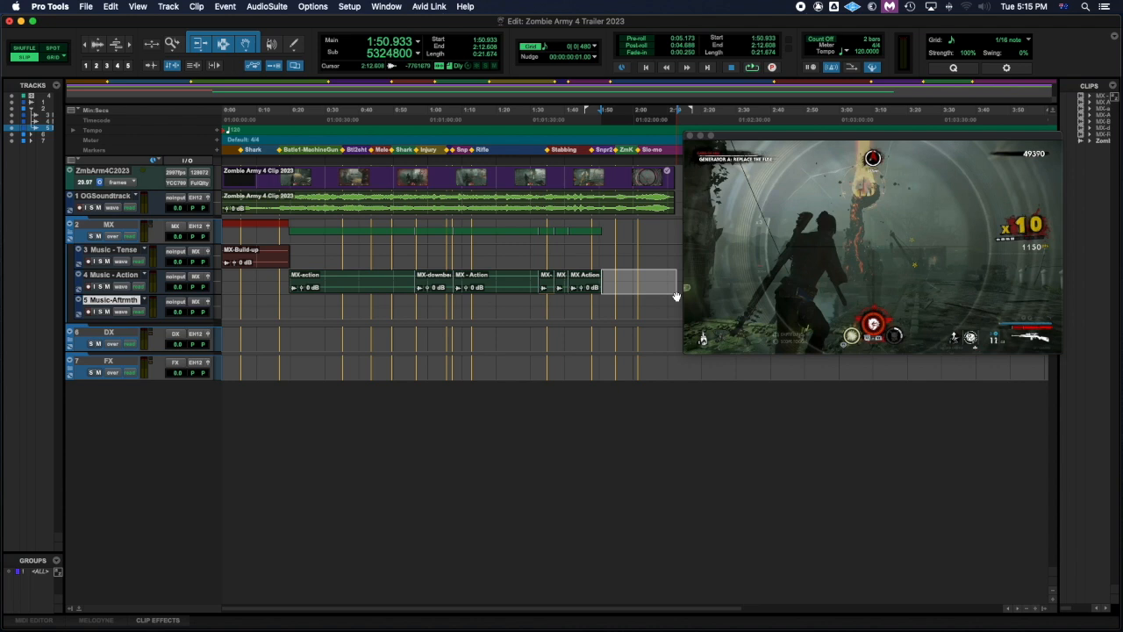
{"action": "key", "text": "alt+super+g"}
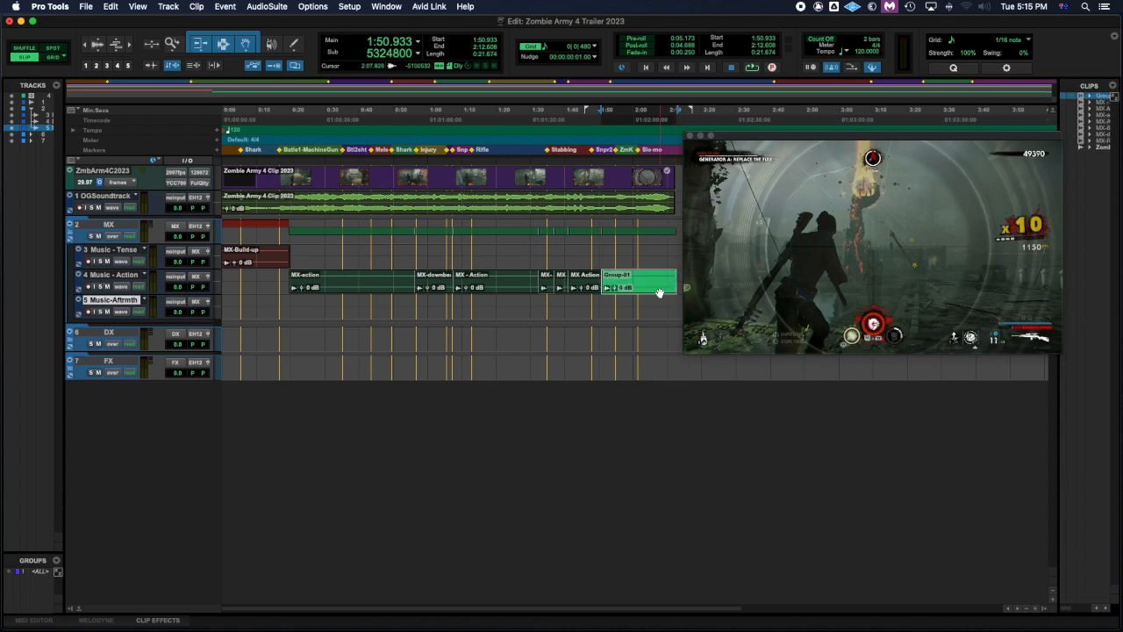
{"action": "double_click", "coordinate": [659, 292]}
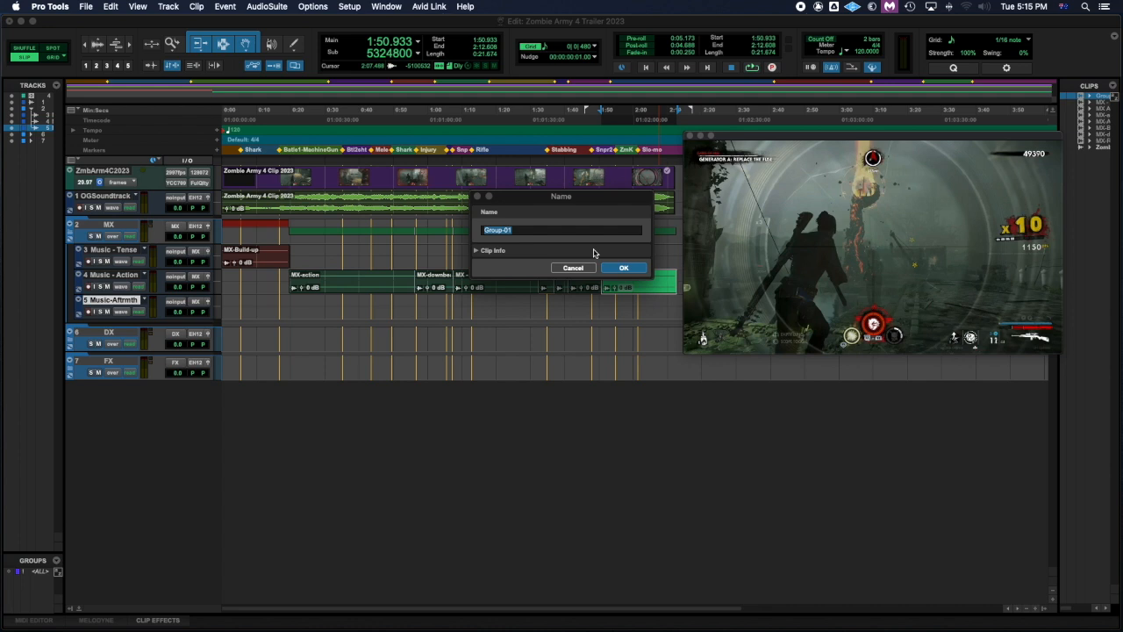
{"action": "type", "text": "MX - Aftermath"}
{"action": "left_click", "coordinate": [623, 267]}
Move the MX - Aftermath clip group down to the Music-Aftrmth track and the MX-downbe clip group up to Music - Tense.
{"action": "left_click_drag", "start_coordinate": [630, 292], "coordinate": [627, 310]}
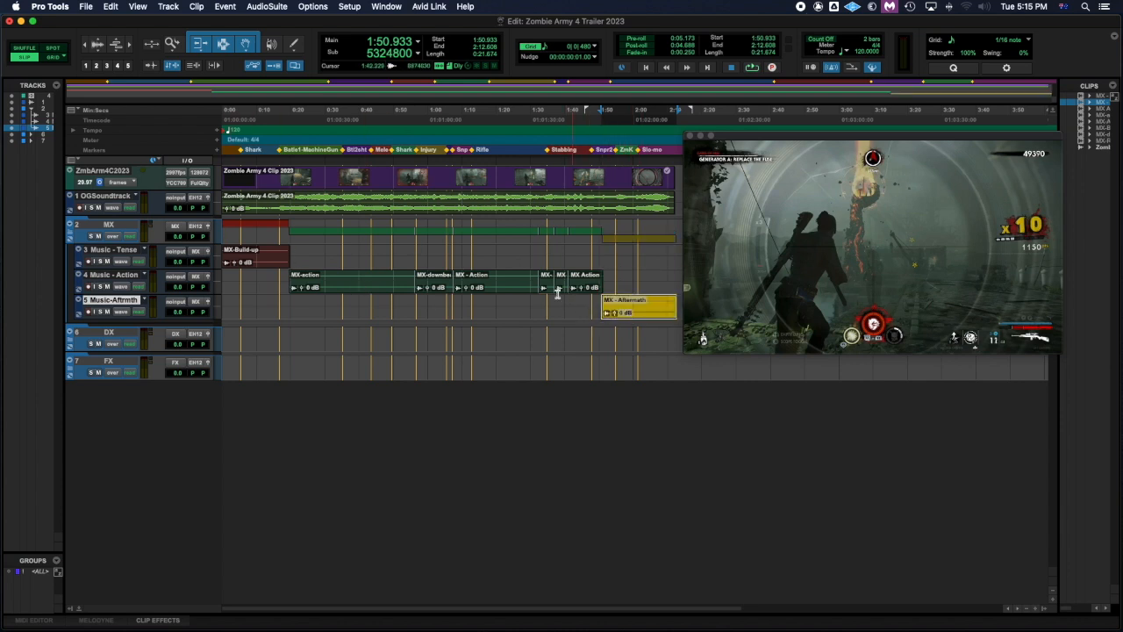
{"action": "left_click", "coordinate": [436, 284]}
{"action": "left_click_drag", "start_coordinate": [436, 283], "coordinate": [436, 258]}
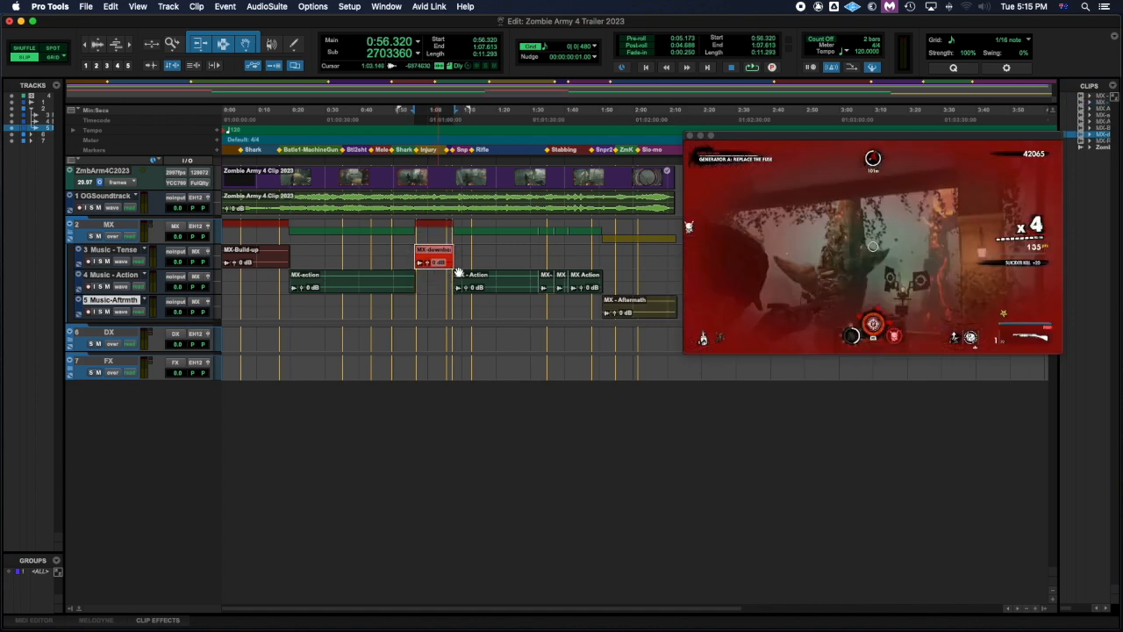
{"action": "left_click", "coordinate": [562, 288]}
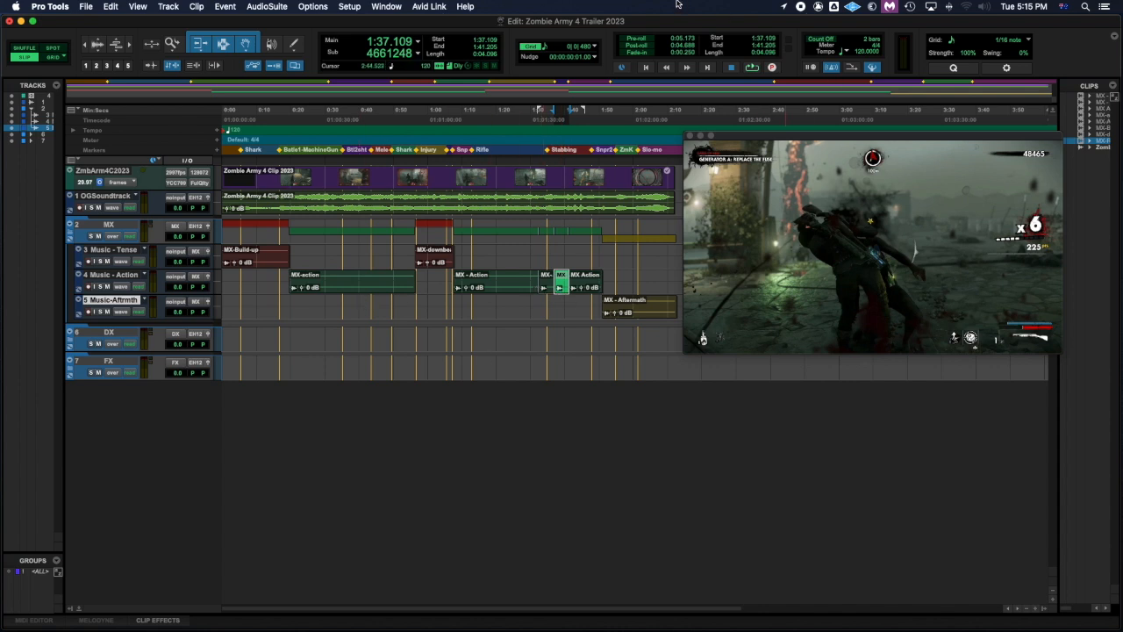
Collapse the MX folder and save the session as a new copy named Zombie Army 4 Trailer 2023 DT Music Edit.
{"action": "left_click", "coordinate": [71, 233]}
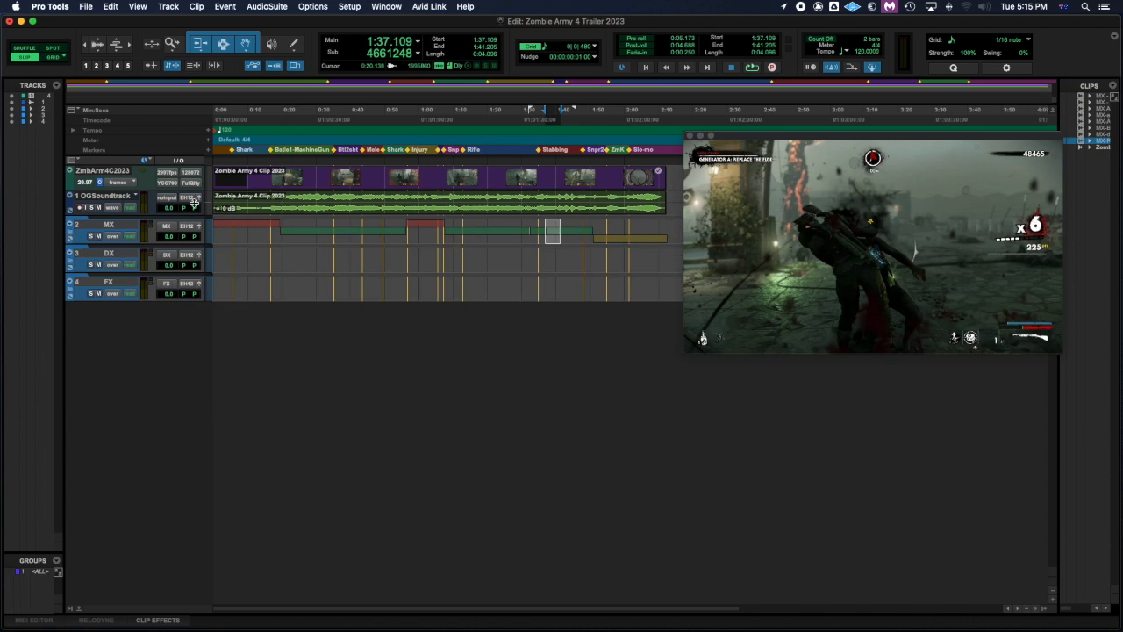
{"action": "left_click", "coordinate": [91, 7]}
{"action": "left_click", "coordinate": [107, 107]}
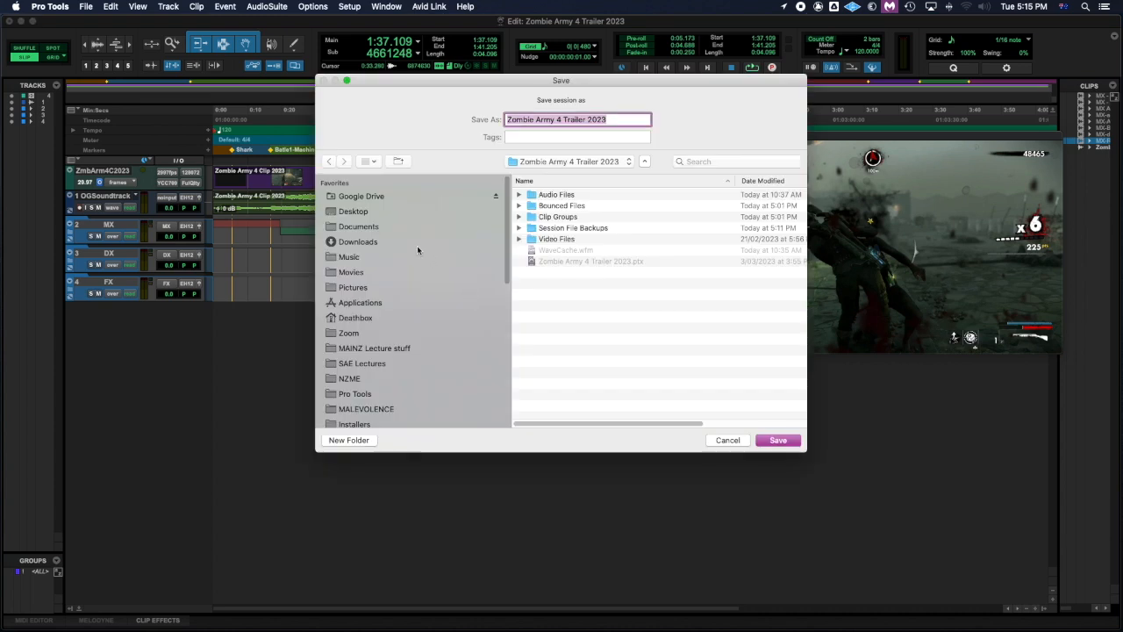
{"action": "left_click", "coordinate": [615, 119]}
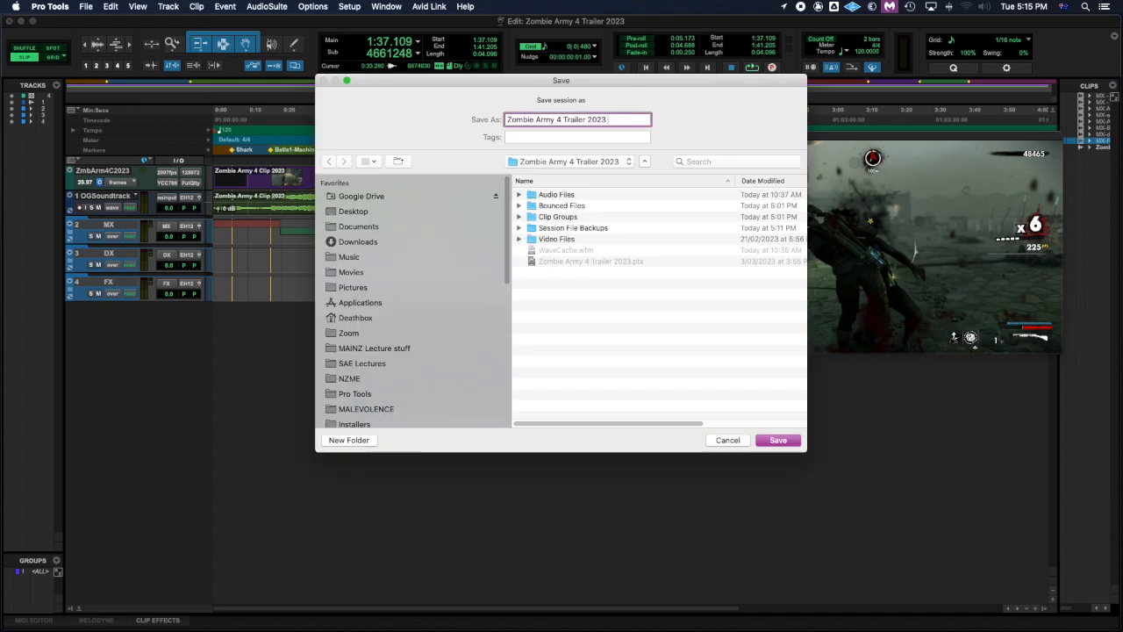
{"action": "type", "text": "DT Music Edit"}
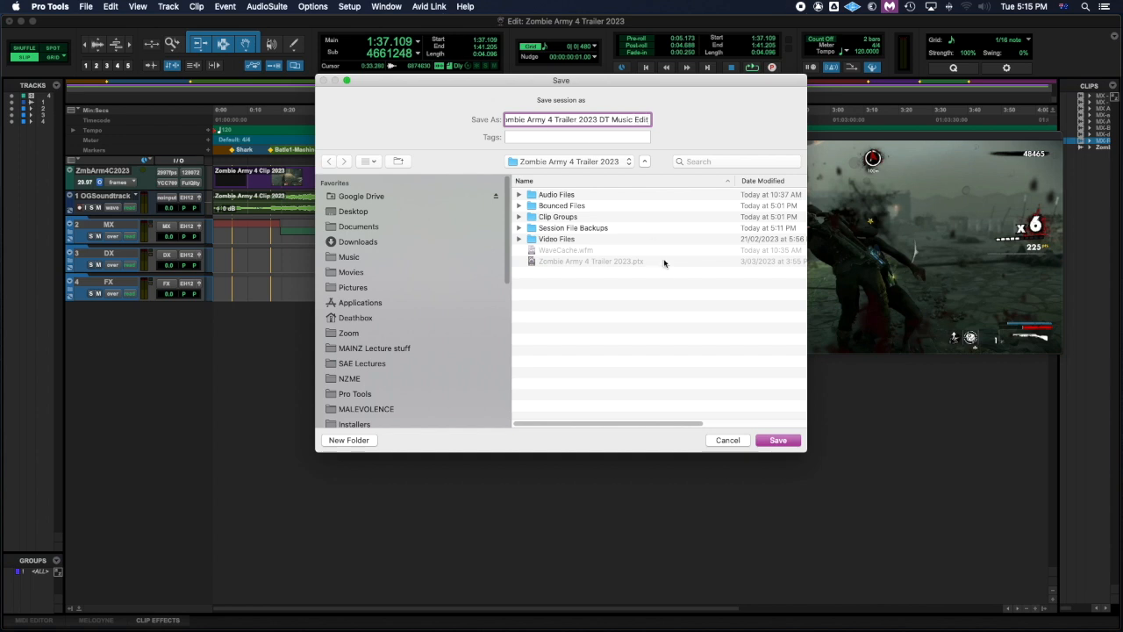
{"action": "left_click", "coordinate": [777, 439]}
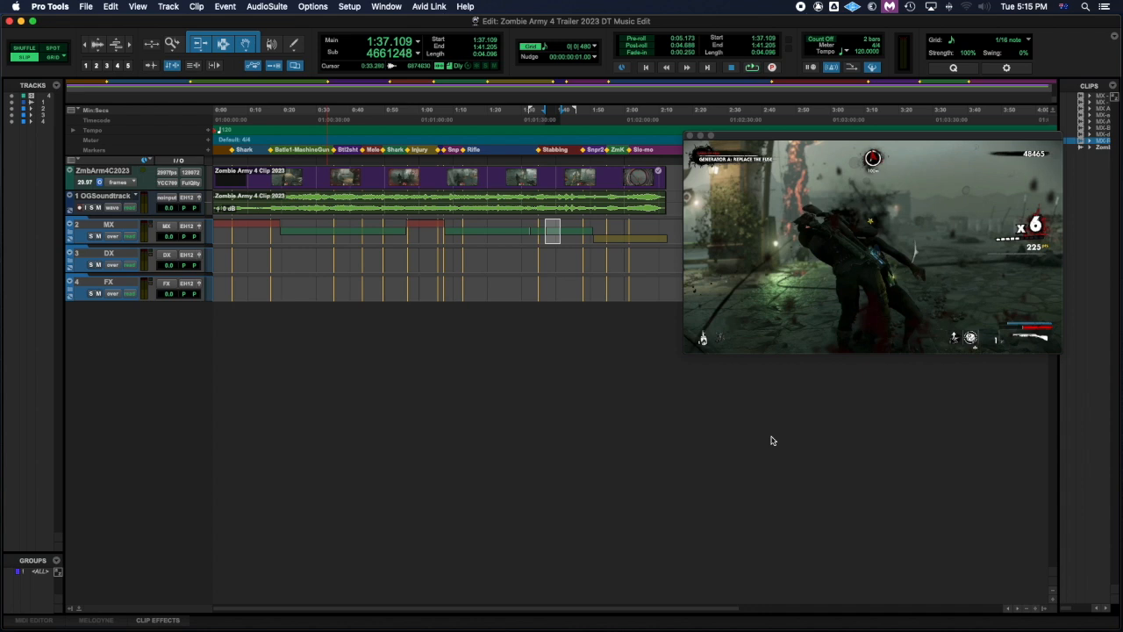
Expand the MX folder to show its three music tracks and select the DX folder track.
{"action": "left_click", "coordinate": [72, 235]}
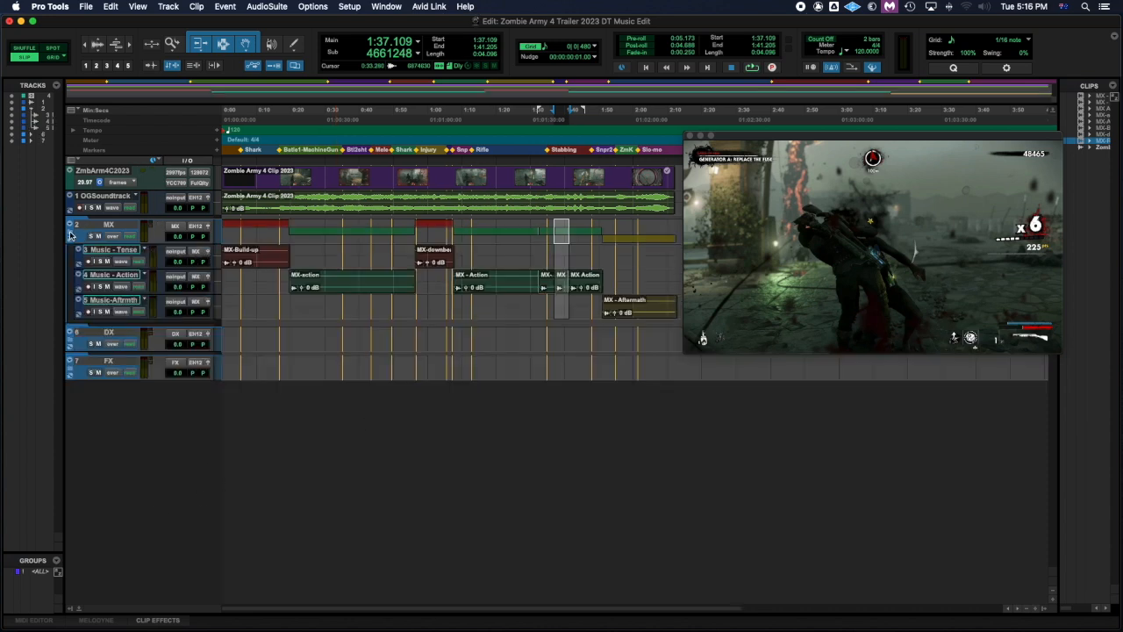
{"action": "left_click", "coordinate": [88, 279]}
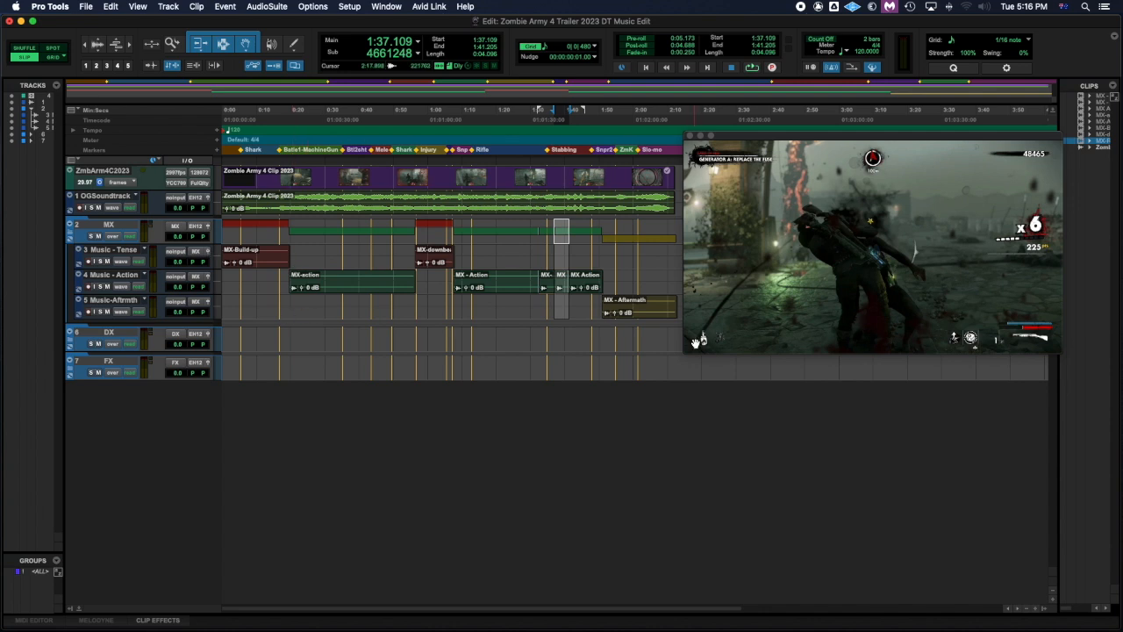
{"action": "left_click", "coordinate": [572, 320]}
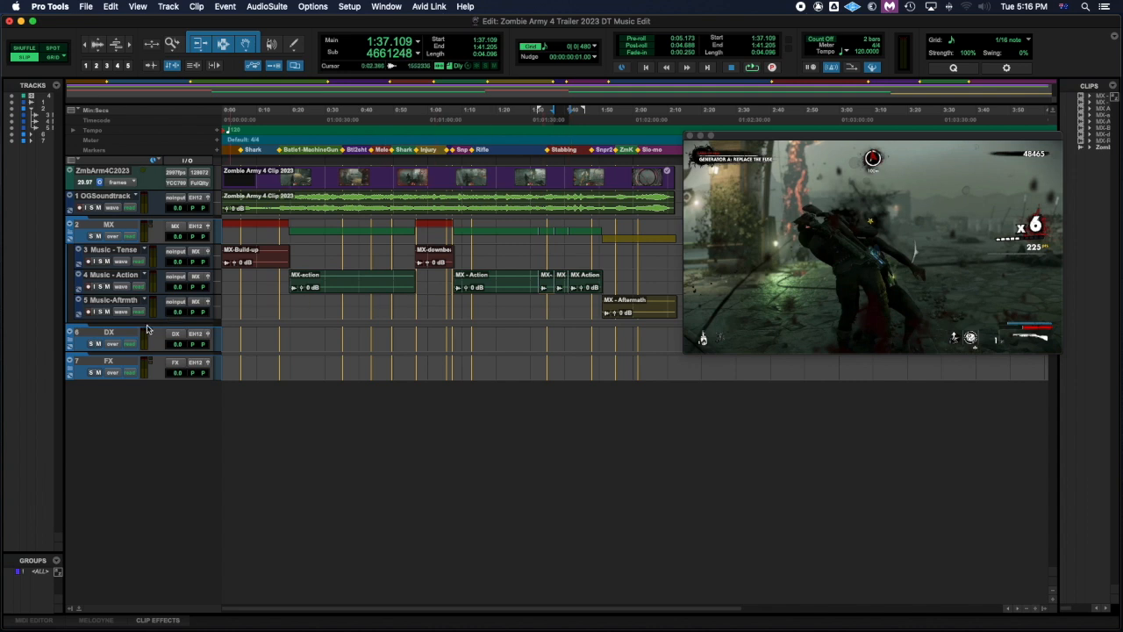
{"action": "double_click", "coordinate": [112, 332]}
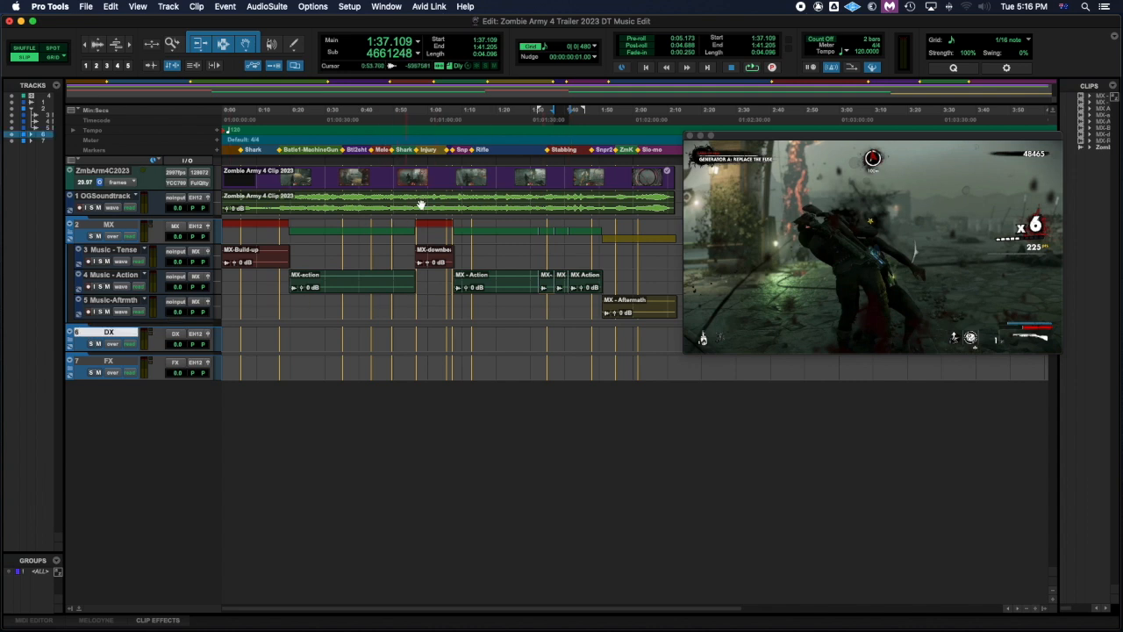